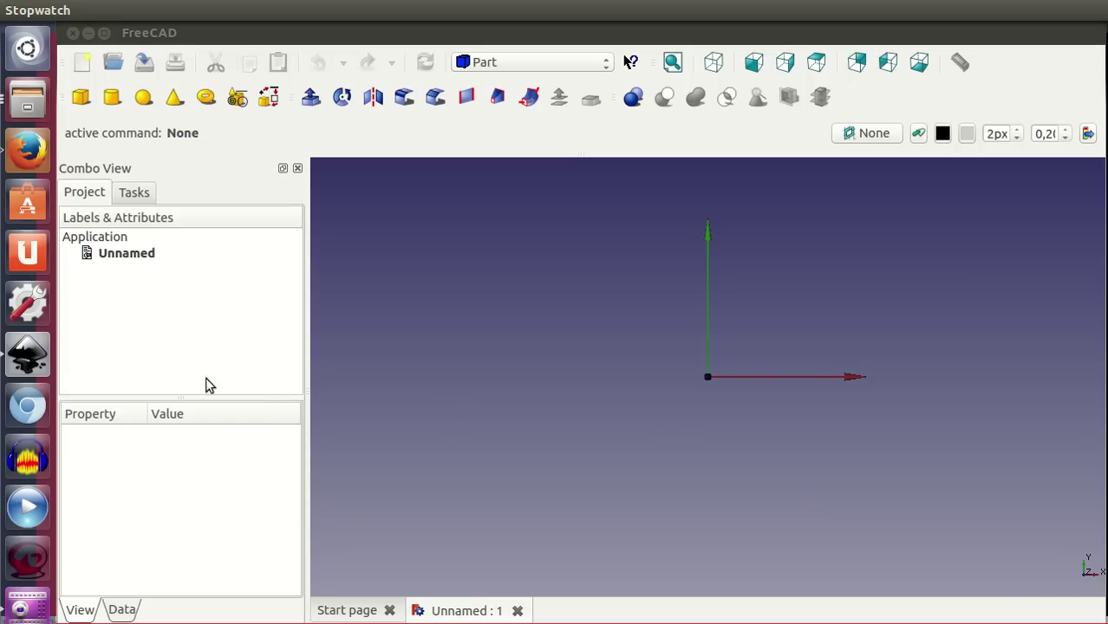
- Switch to Inkscape and zoom in on the blank page
left_click(29, 357)
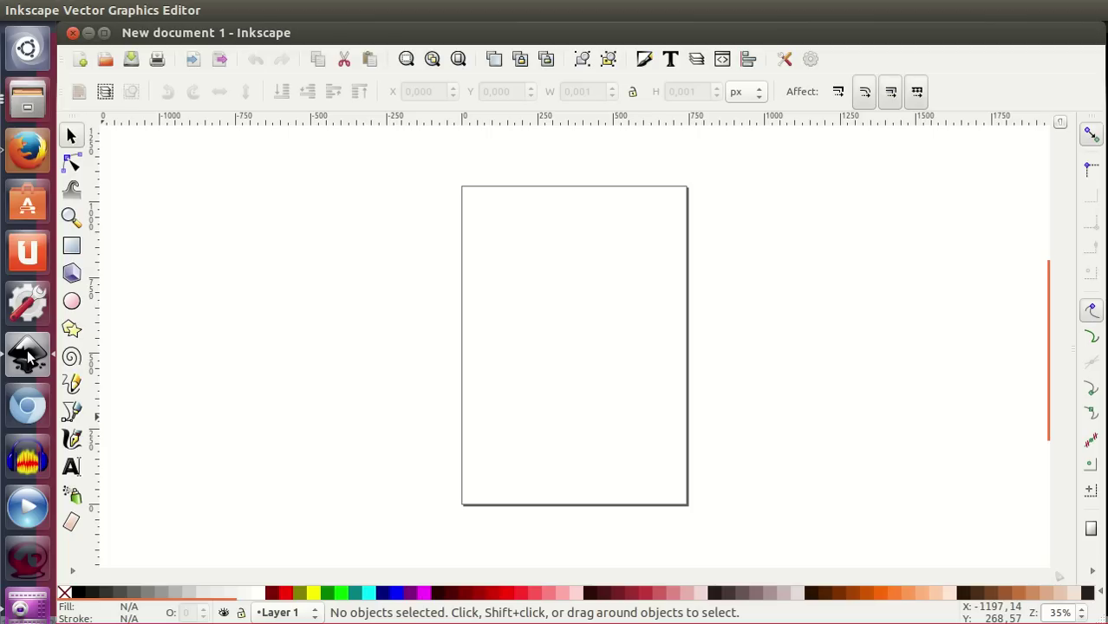
scroll(536, 277, "up", 2, "ctrl")
scroll(537, 276, "up", 2, "ctrl")
scroll(555, 347, "up", 5)
scroll(549, 249, "right", 1)
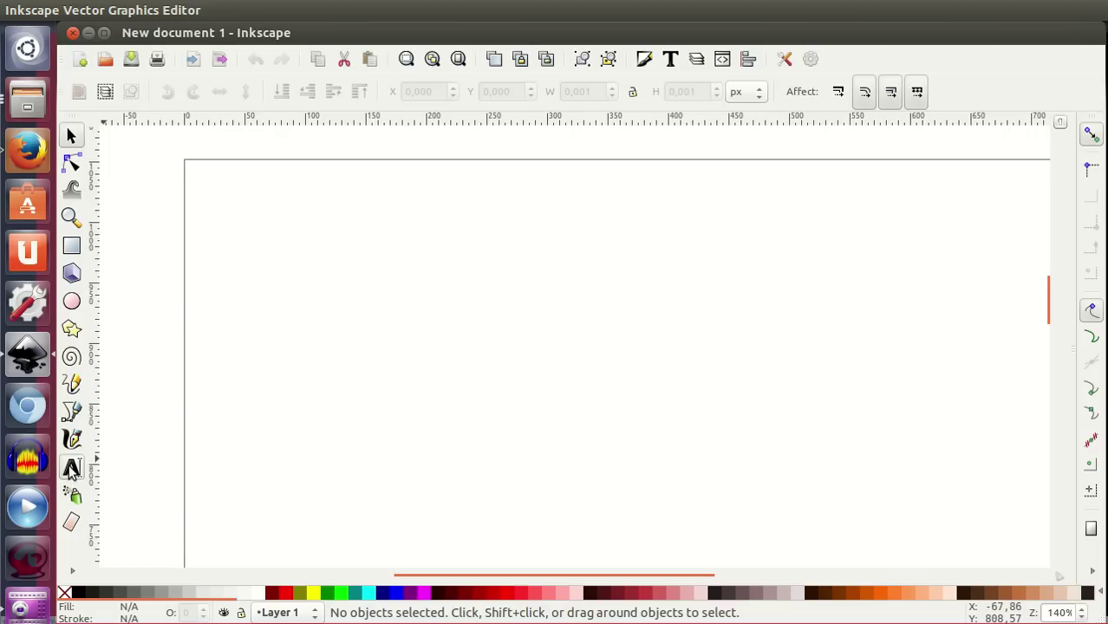
- Type FREECAD on the page with the Text tool and make it bold
left_click(71, 466)
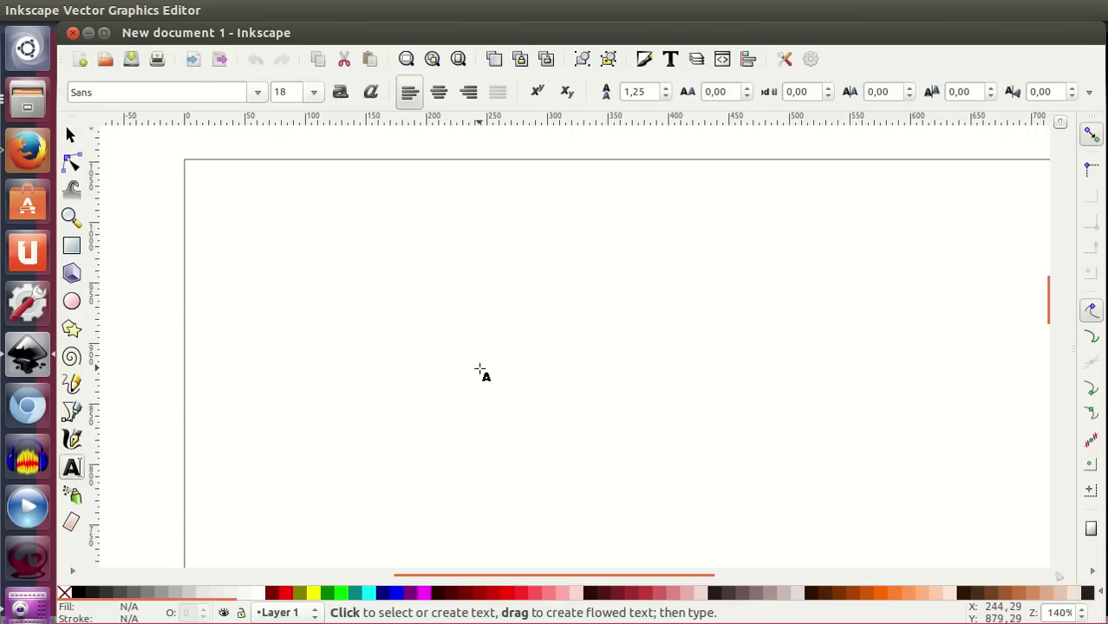
left_click(481, 371)
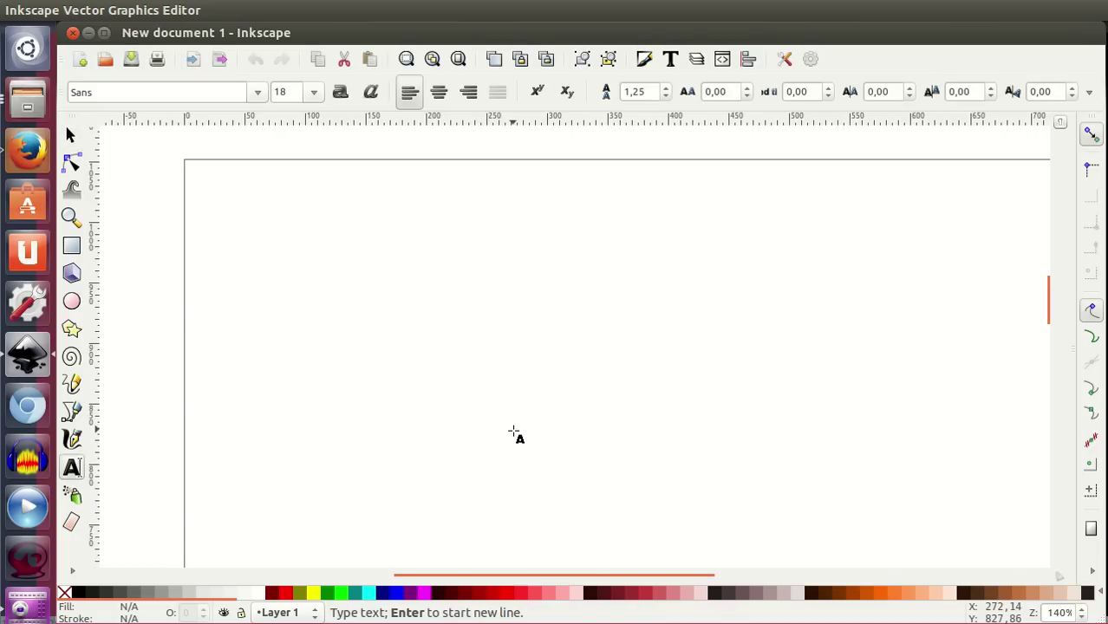
type("FREECAD")
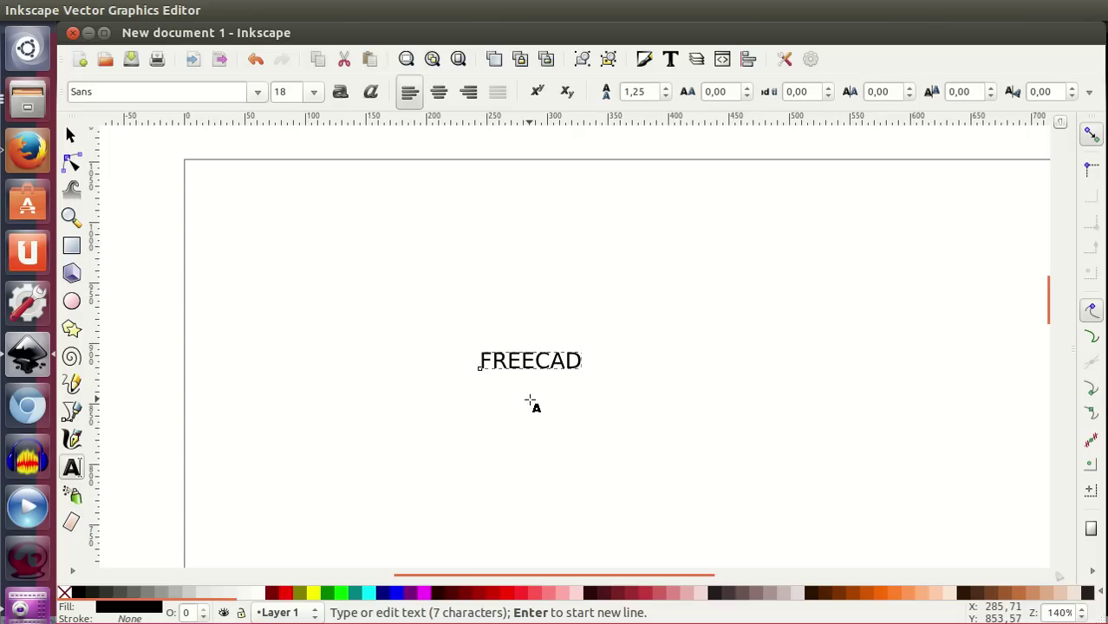
left_click(341, 94)
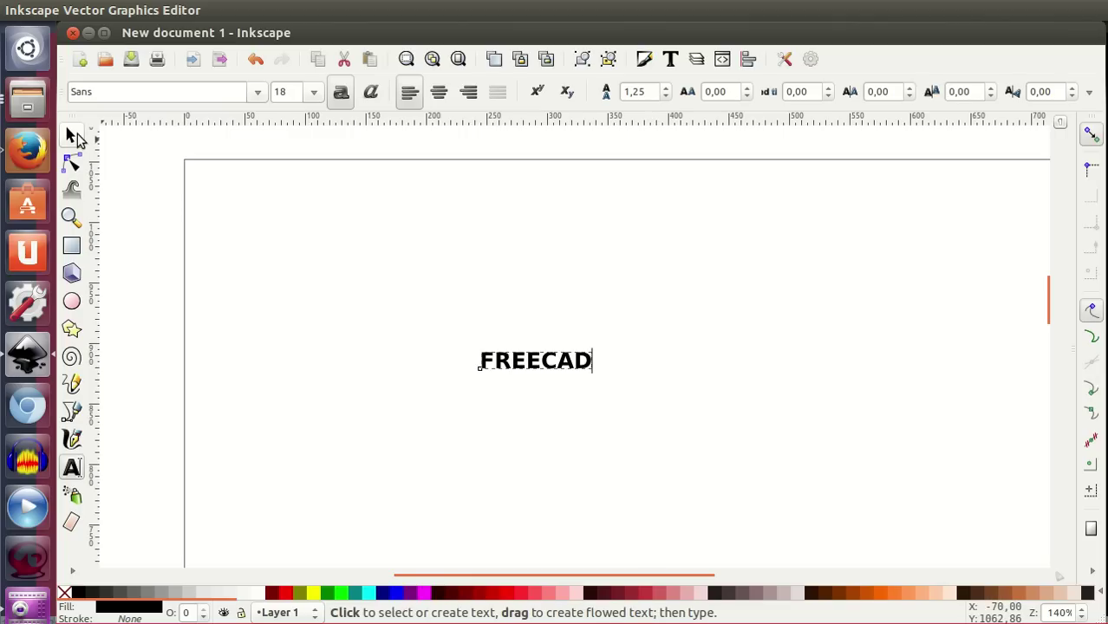
- Drag the FREECAD text's corner handle to scale it up to about 27 px
left_click(73, 136)
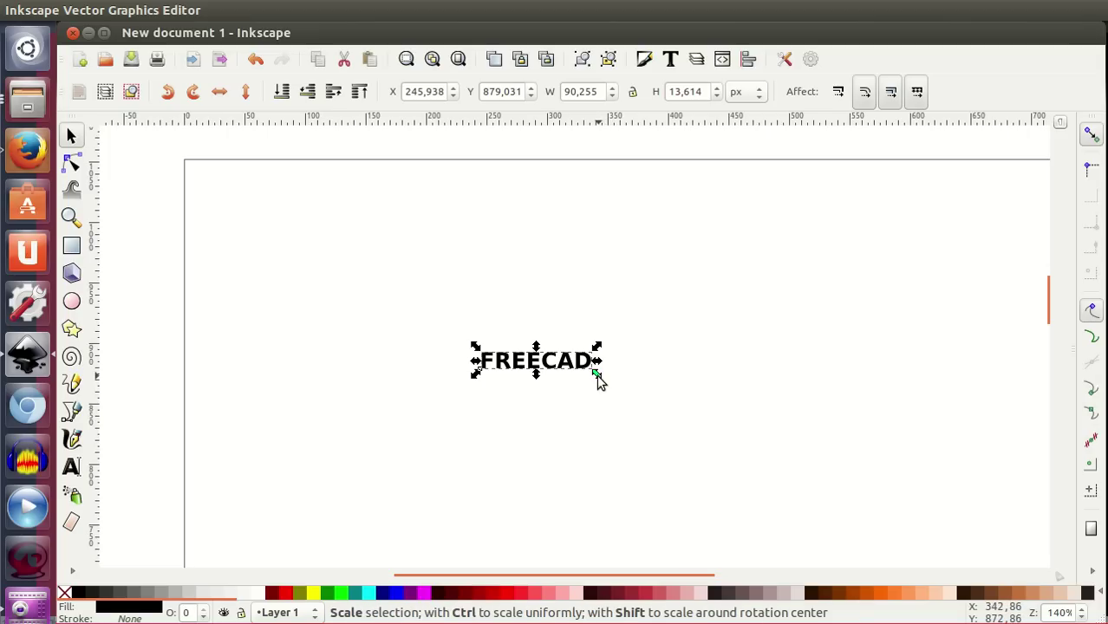
mouse_move(598, 379)
left_mouse_down()
mouse_move(653, 416)
mouse_move(599, 395)
mouse_move(653, 414)
left_mouse_up()
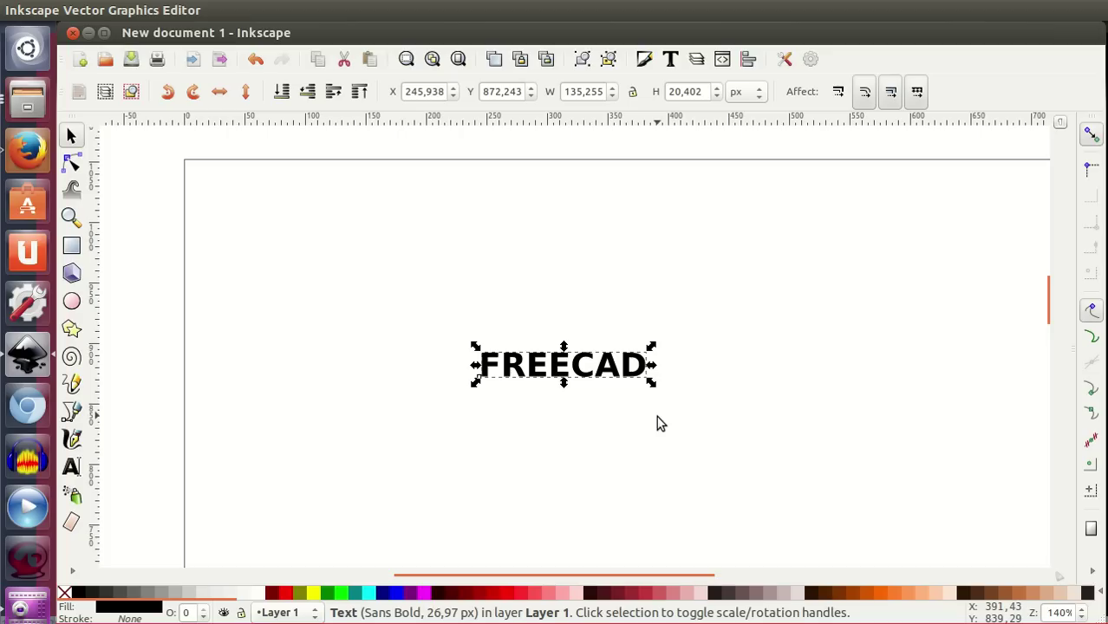
- Switch the toolbar units to mm, lock proportions and set the width to 40 mm
left_click(751, 97)
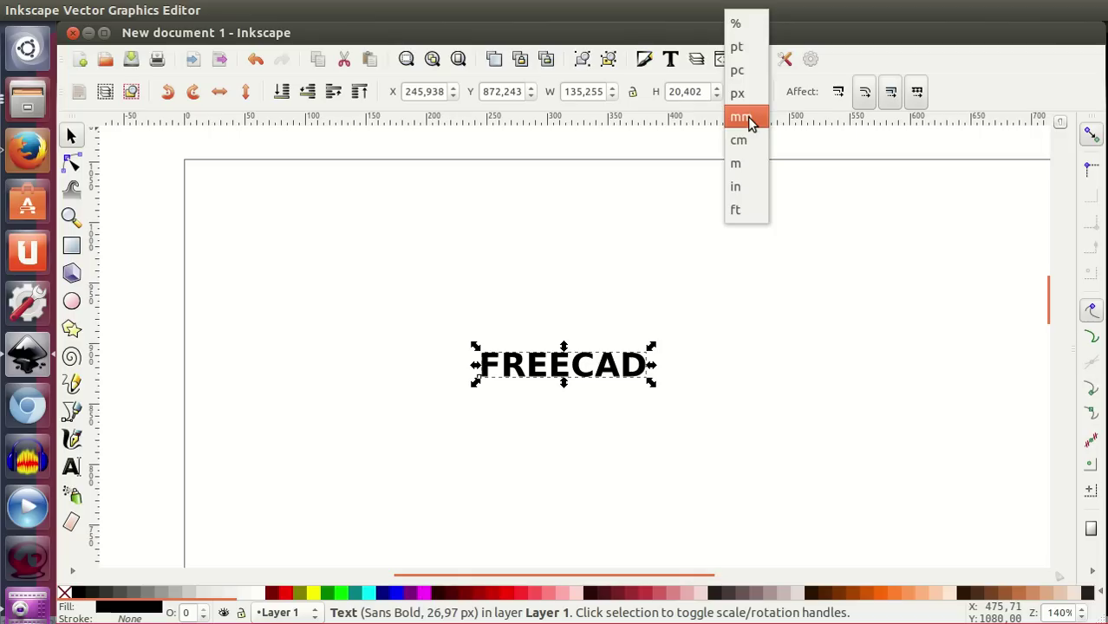
left_click(748, 117)
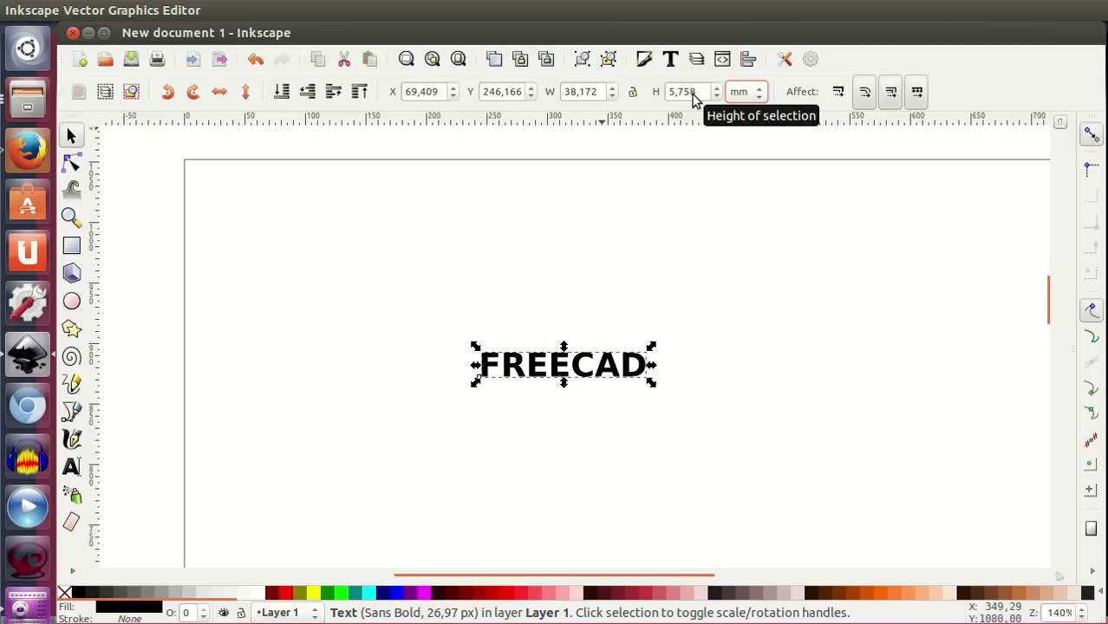
left_click(633, 96)
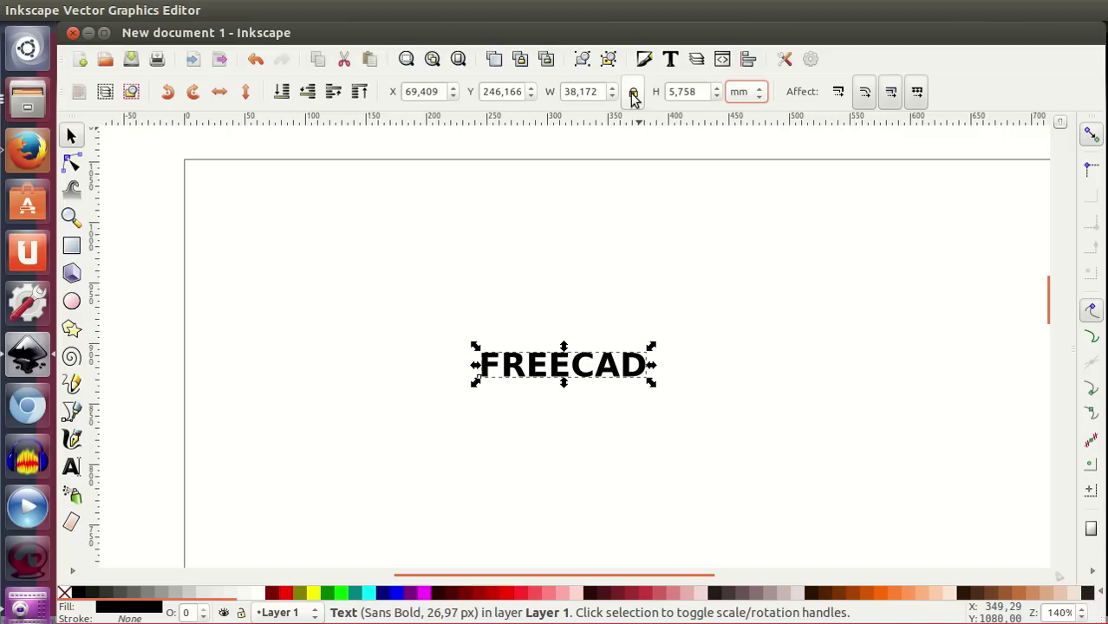
double_click(594, 96)
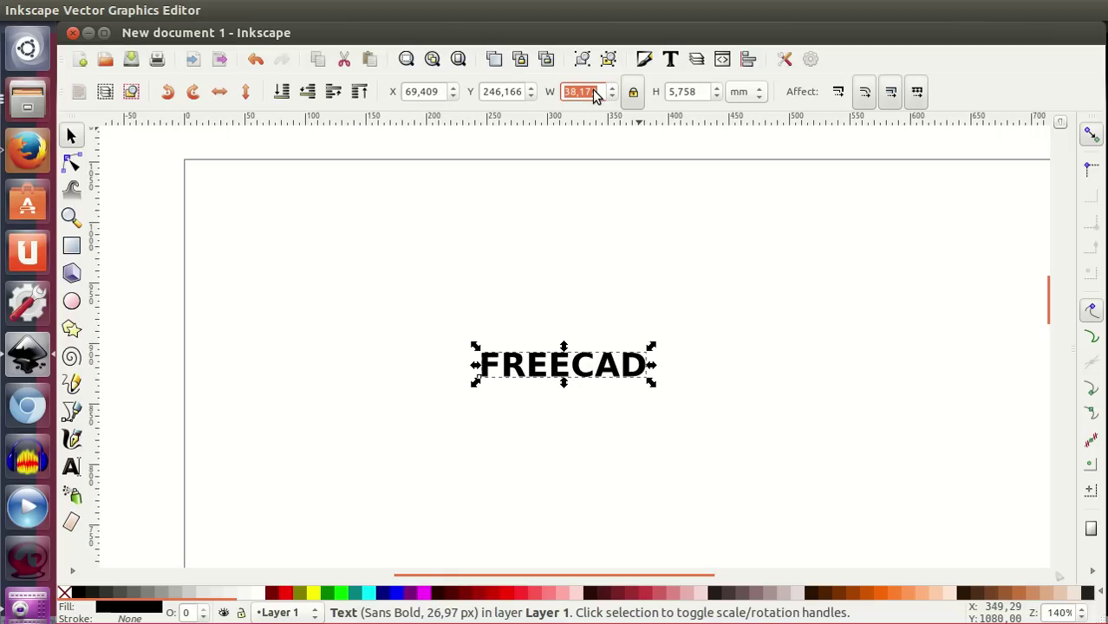
type("40")
key("Return")
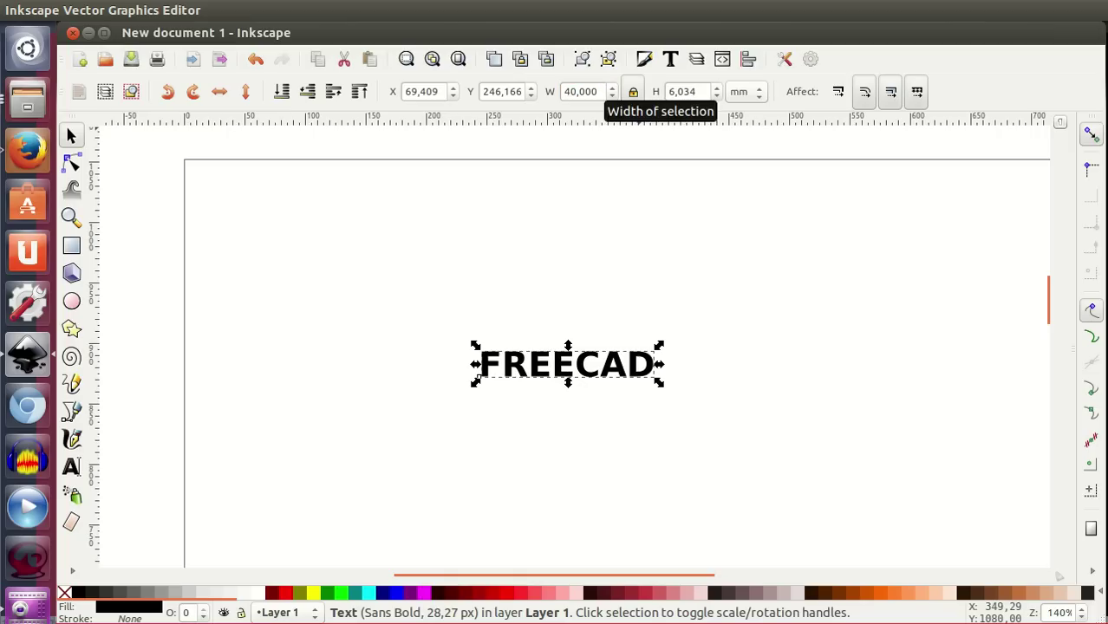
- Retype the C in FREECAD, then reselect the whole text
left_click(587, 371)
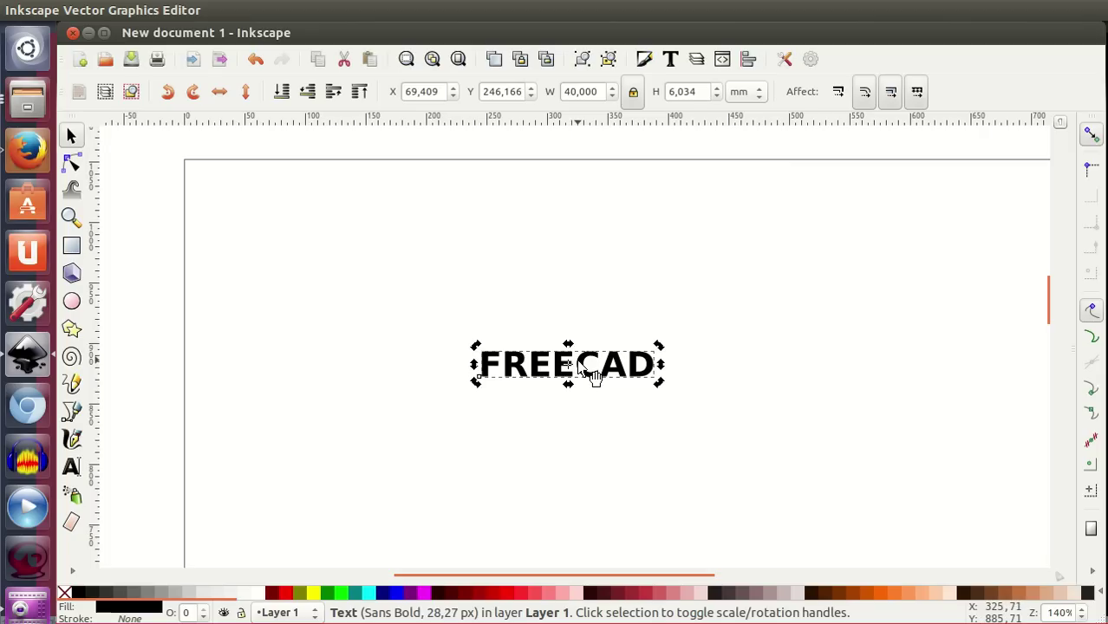
double_click(609, 380)
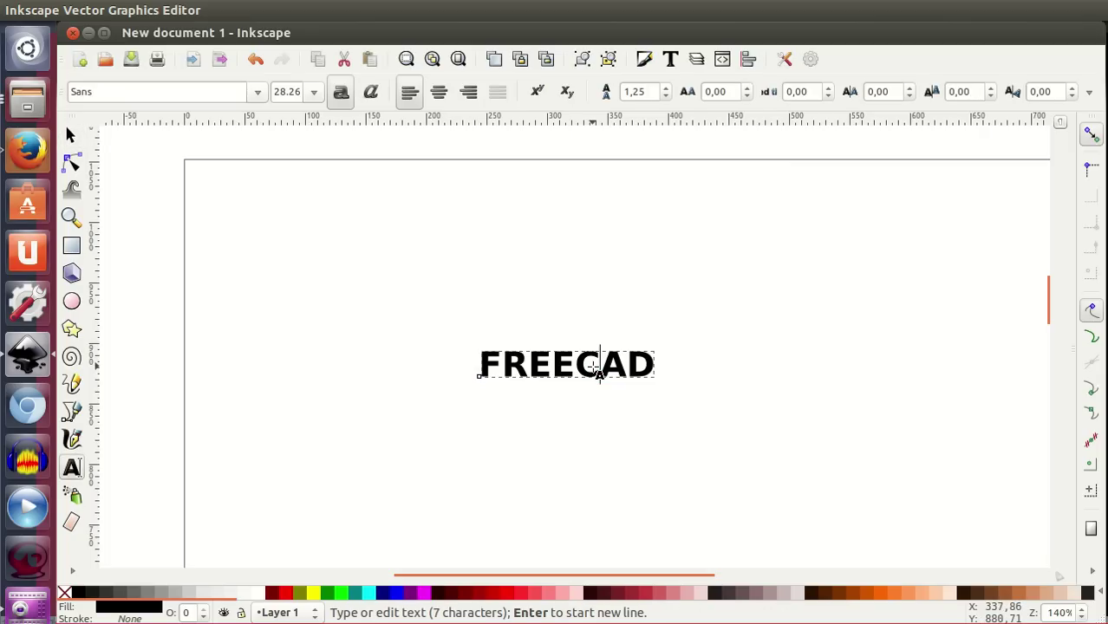
key("BackSpace")
type("c")
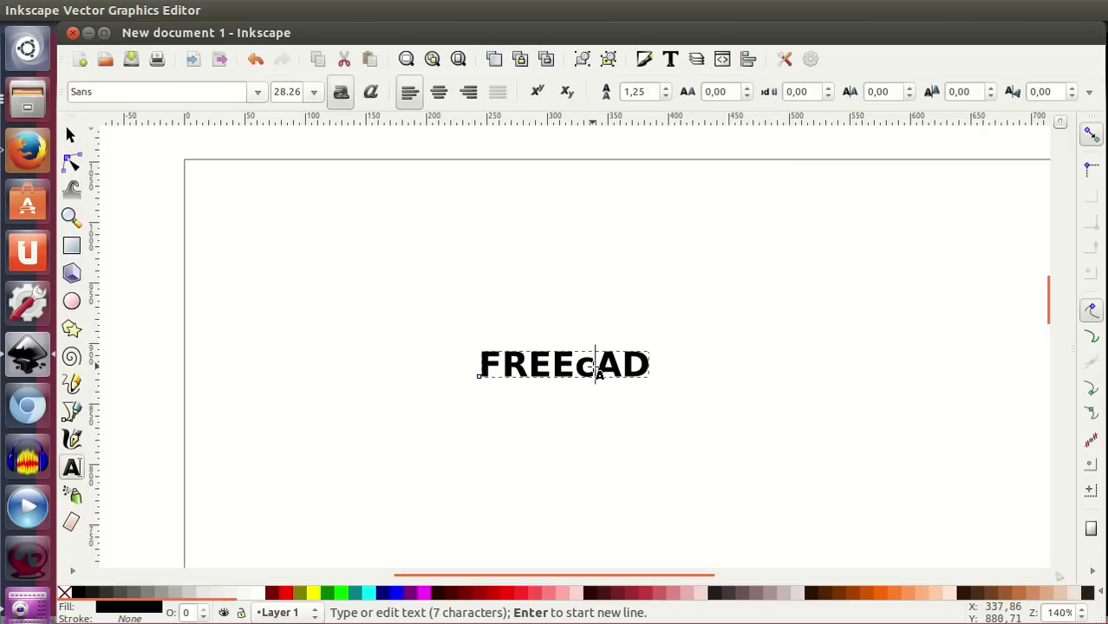
key("BackSpace")
type("C")
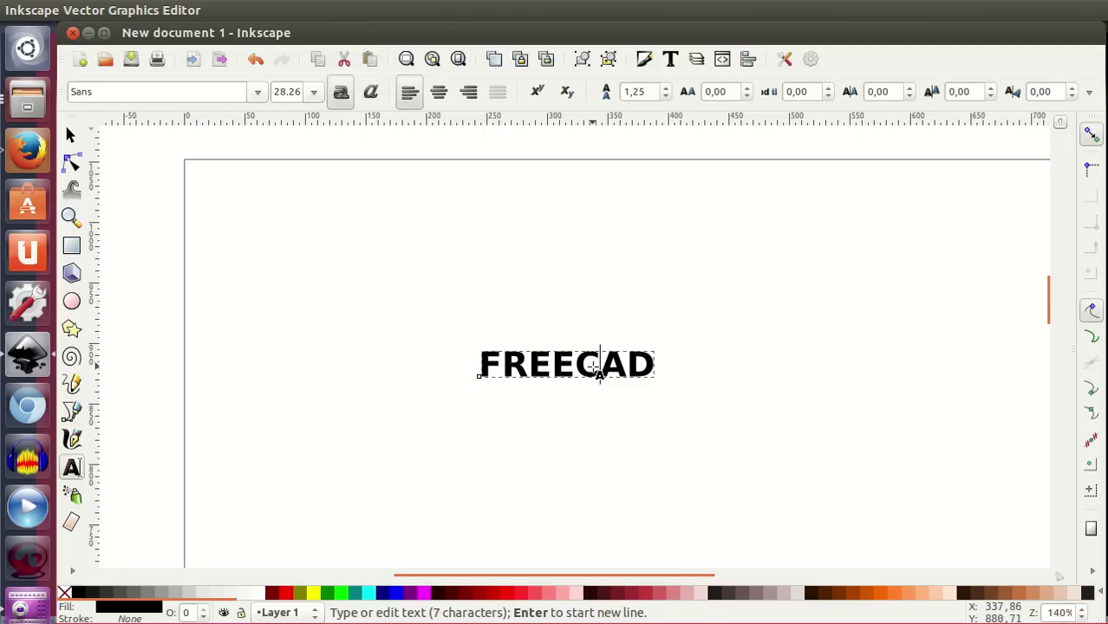
left_click(72, 135)
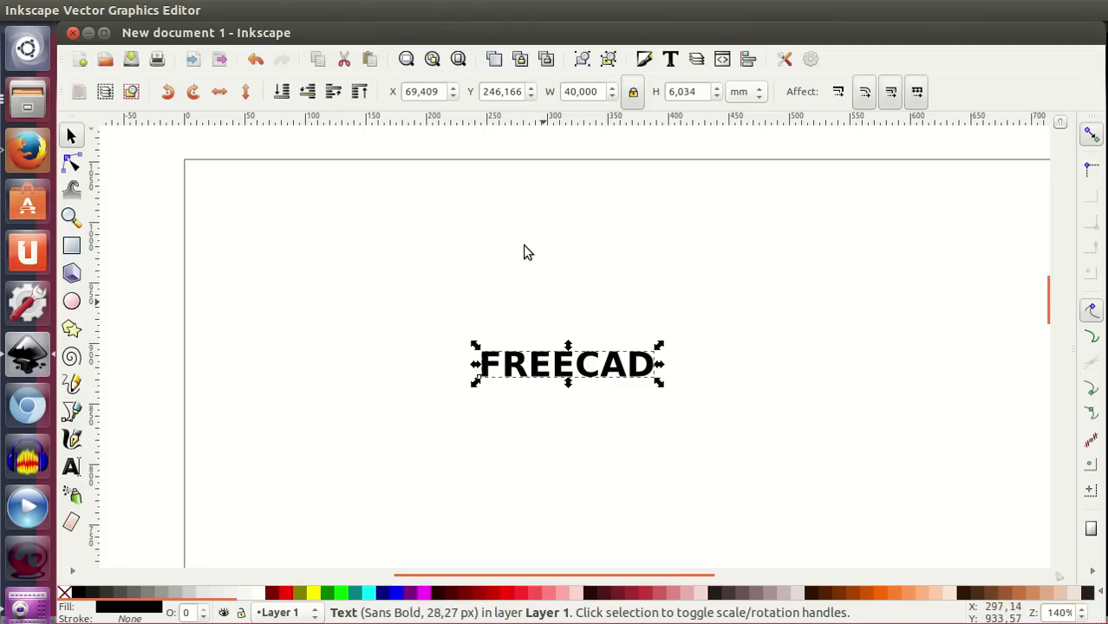
- Convert the FREECAD text to paths with Object to Path and select just the C
mouse_move(243, 9)
left_click(267, 13)
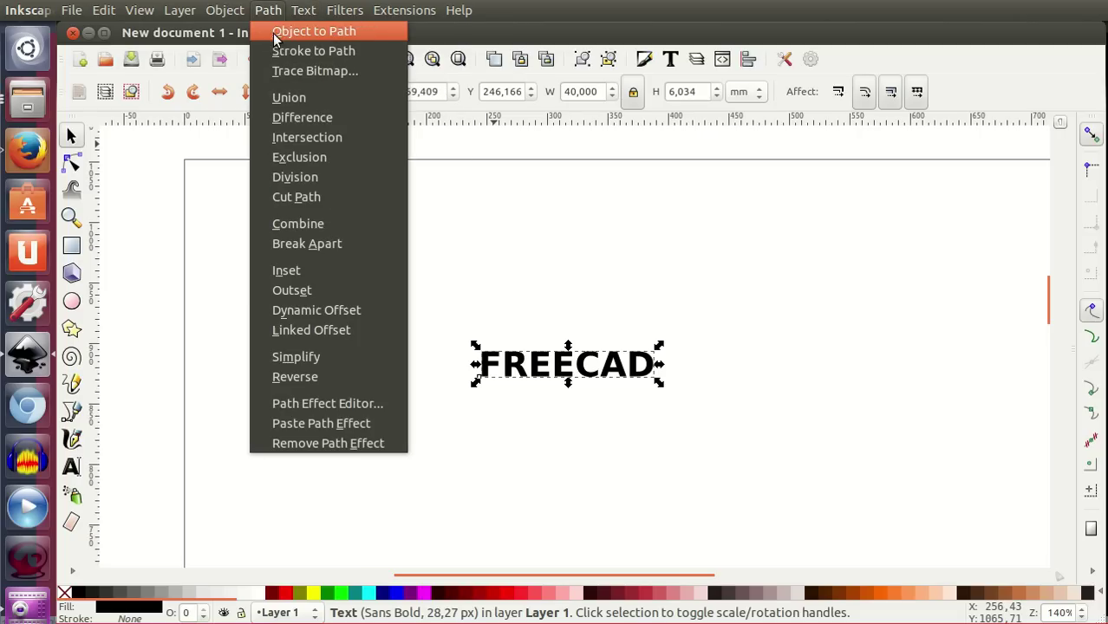
left_click(375, 37)
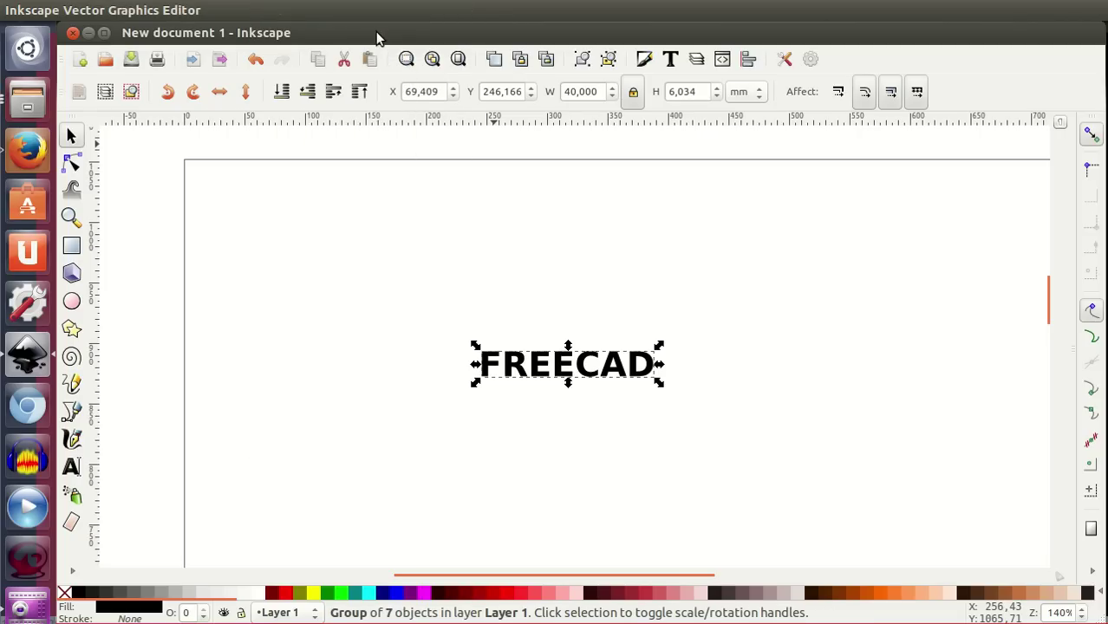
left_click(499, 227)
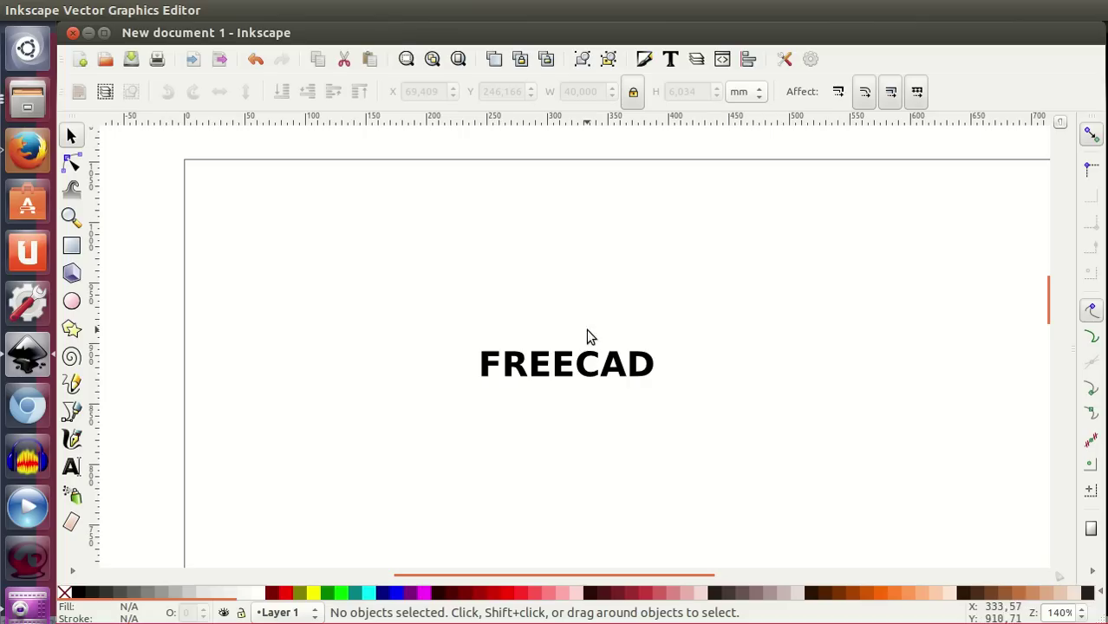
left_click(597, 383, "ctrl")
- Inspect the C's handles and its 19 nodes, then clear the selection
left_click(601, 386)
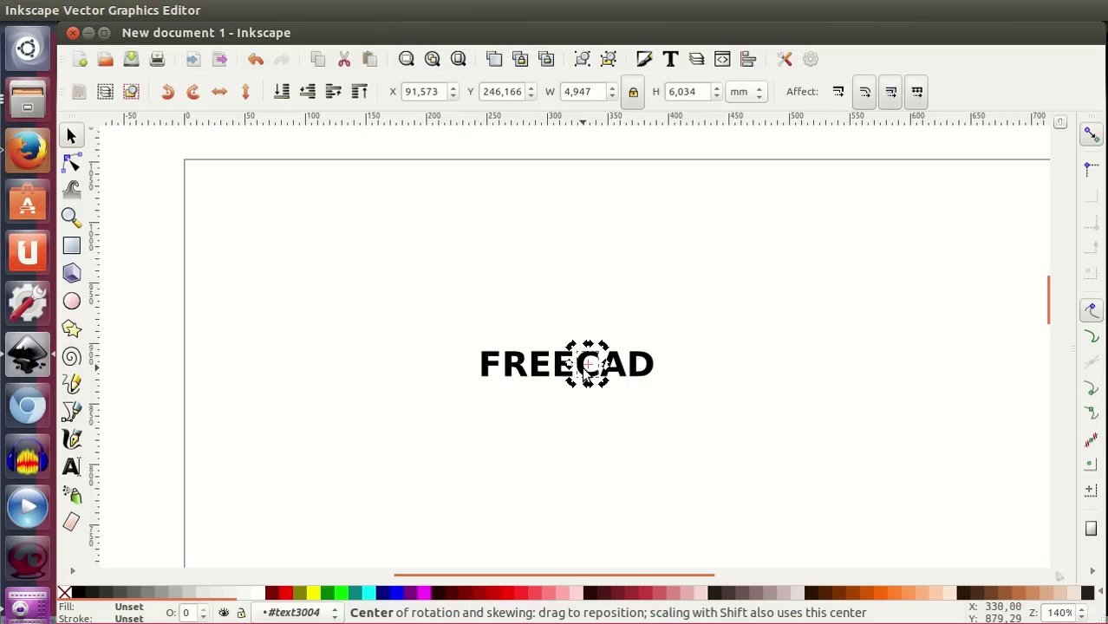
left_click(606, 384)
left_click(607, 383)
double_click(590, 366)
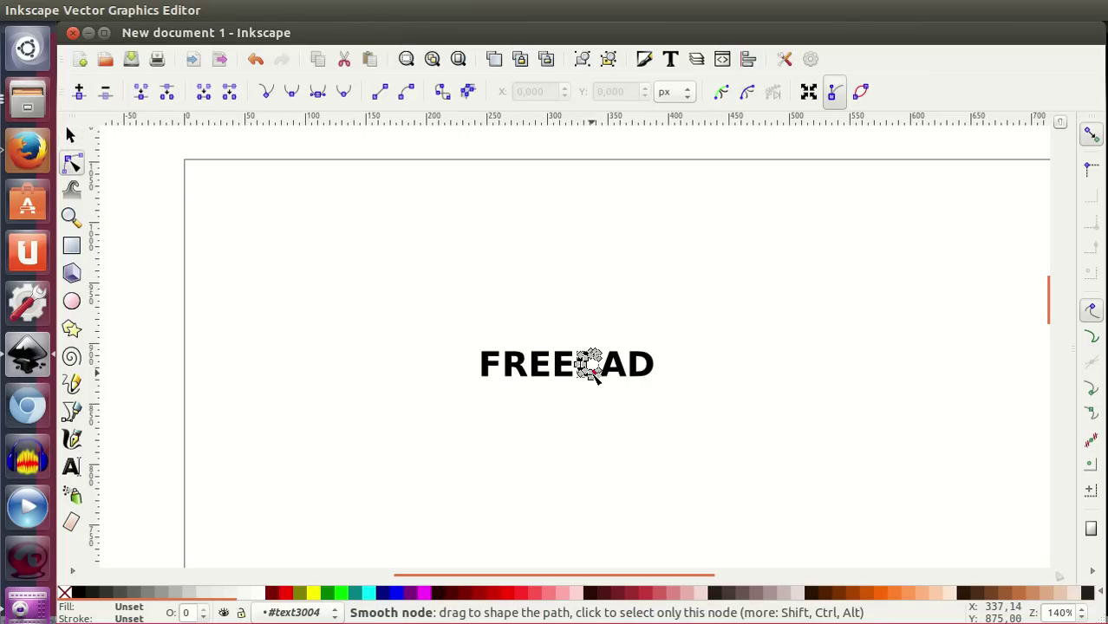
scroll(596, 392, "up", 2, "ctrl")
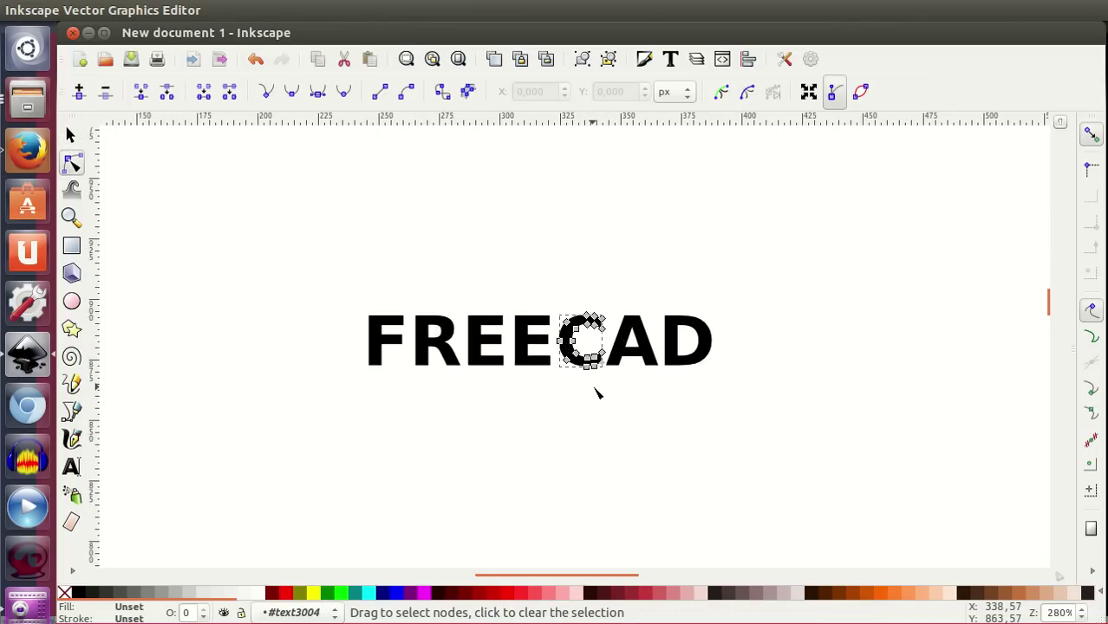
scroll(596, 392, "up", 1, "ctrl")
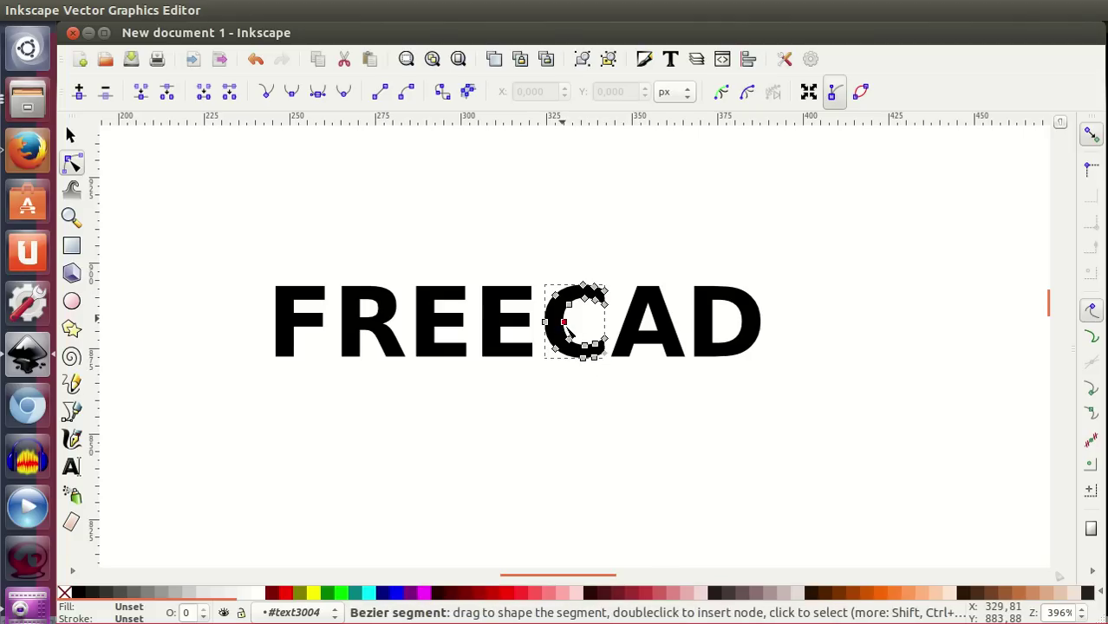
left_click(70, 136)
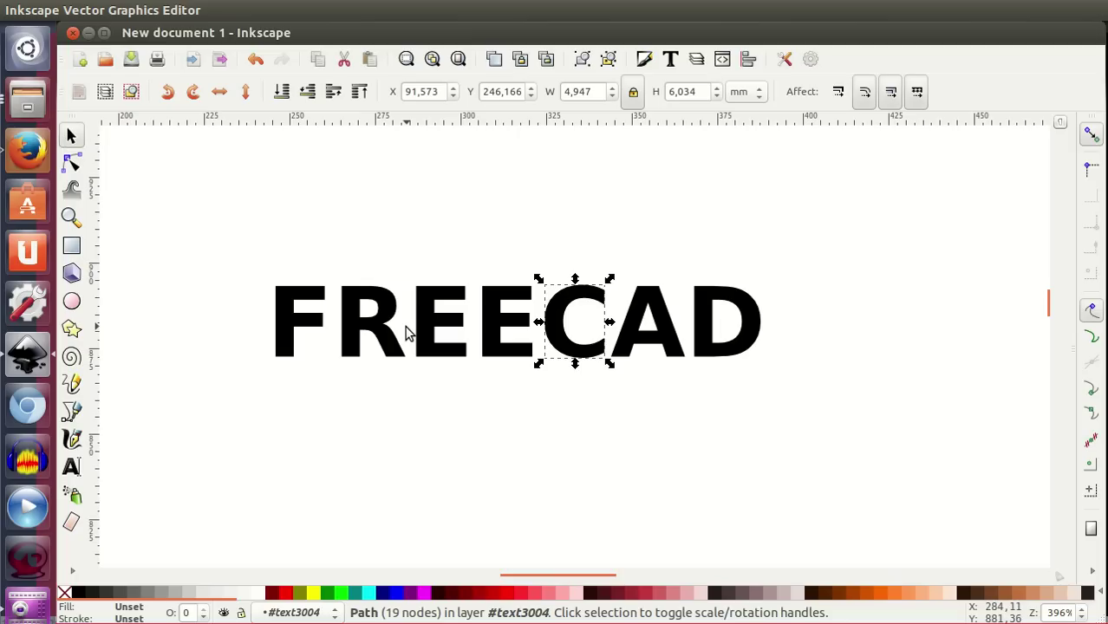
left_click(408, 406)
scroll(407, 407, "down", 1, "ctrl")
- Select all seven letter paths and drag them to the page's top-left corner
scroll(406, 406, "down", 2, "ctrl")
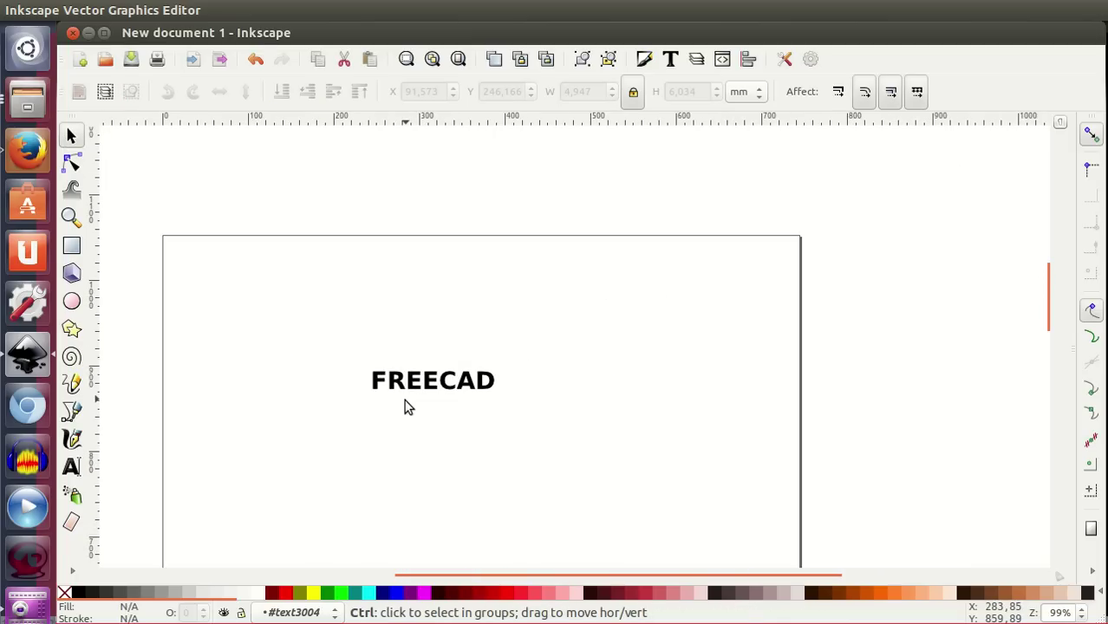
left_click_drag(329, 327, 562, 438)
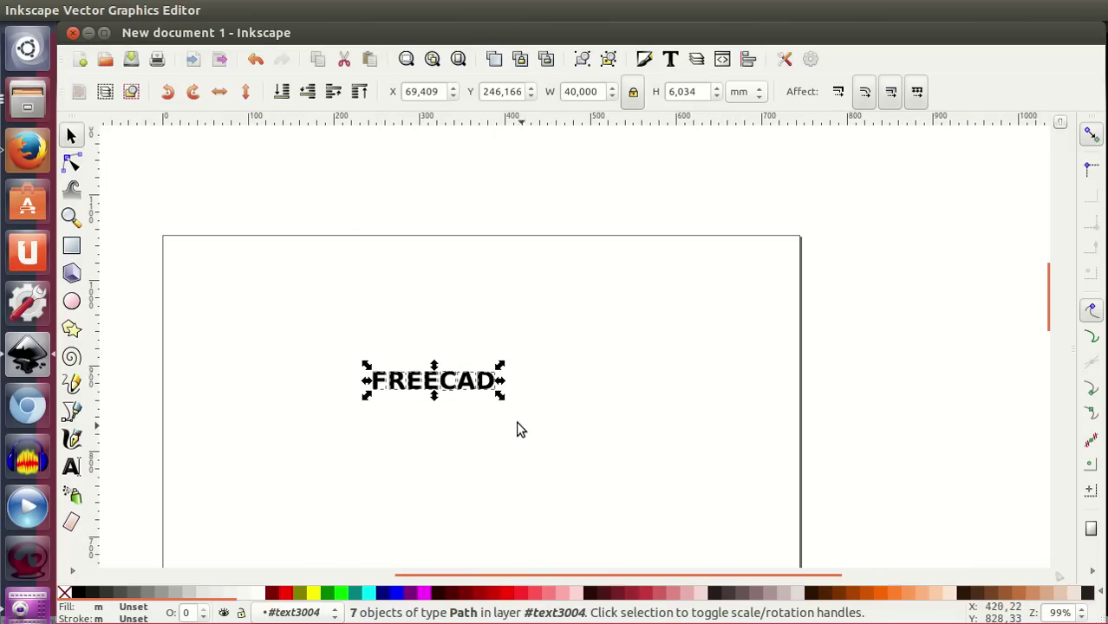
left_click_drag(498, 392, 236, 254)
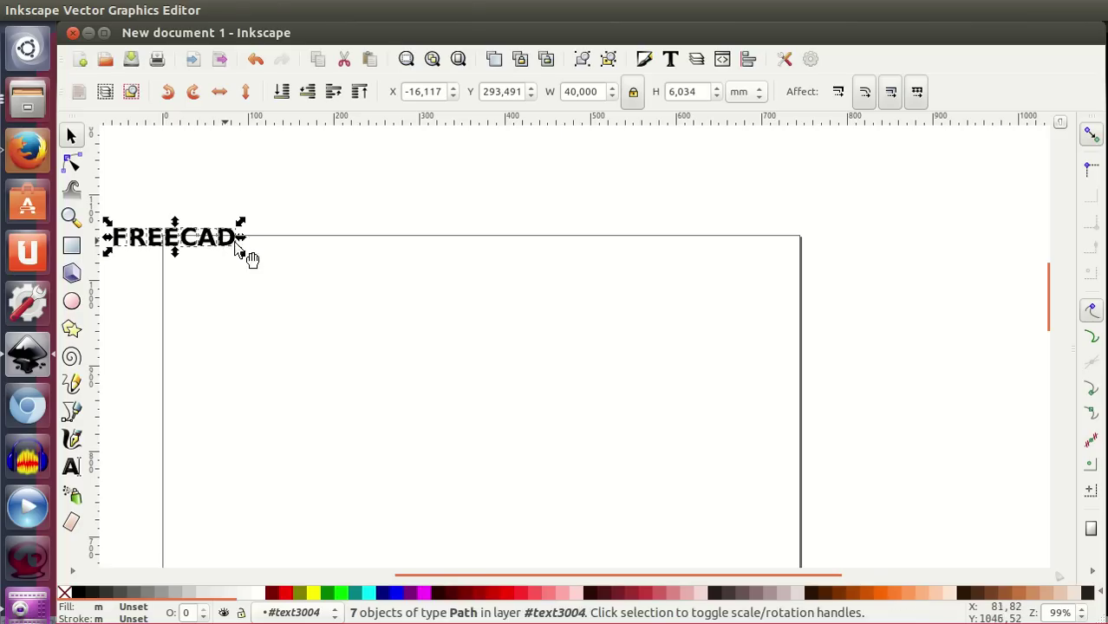
left_click(71, 10)
left_click(111, 130)
- Save the drawing in Plain SVG format as t.svg in T36-texto
left_click(785, 568)
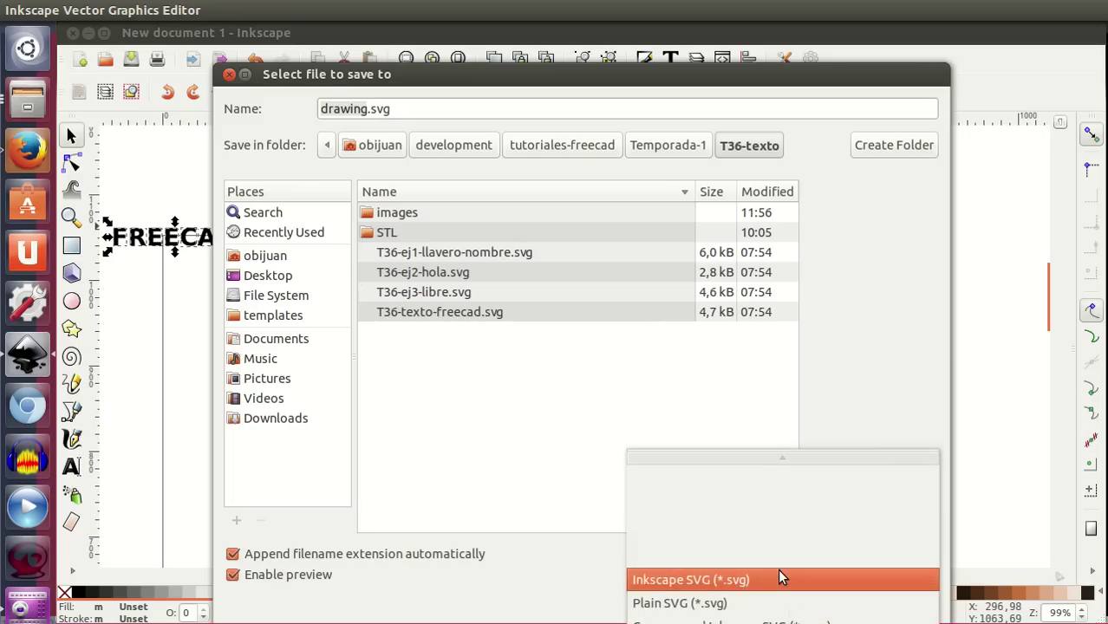
left_click(777, 599)
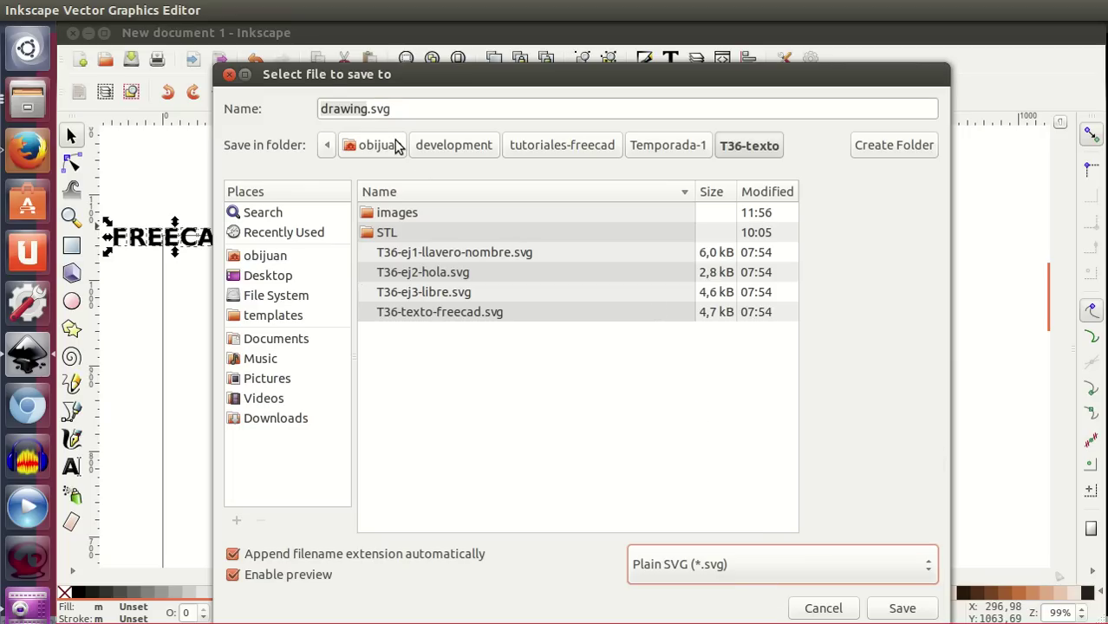
left_click(365, 108)
key("BackSpace")
key("BackSpace")
key("BackSpace")
key("BackSpace")
type("t")
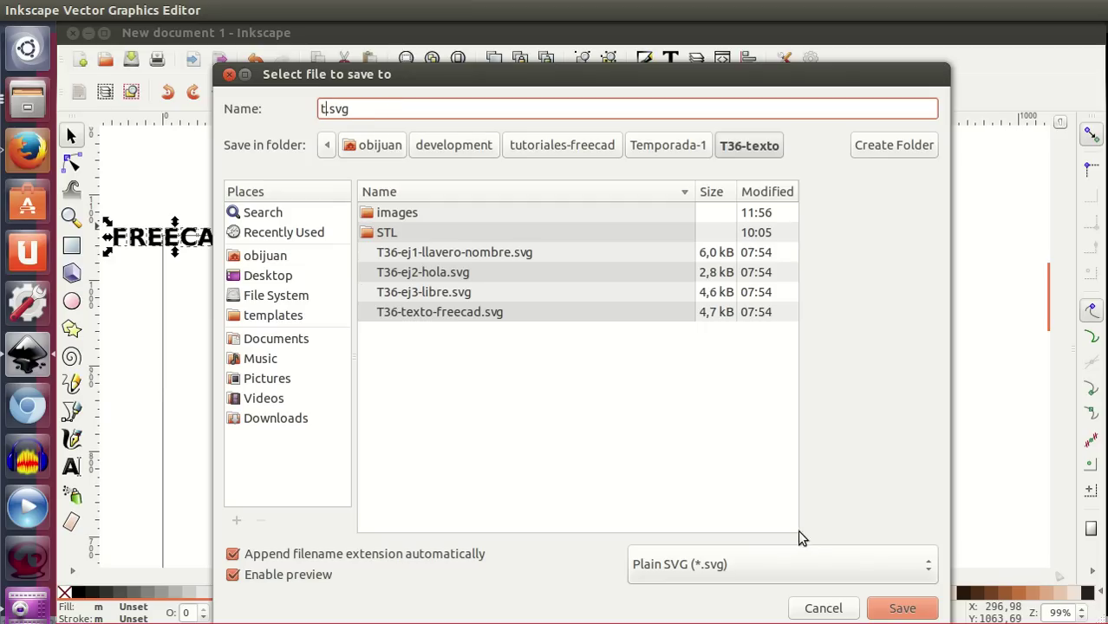
left_click(895, 607)
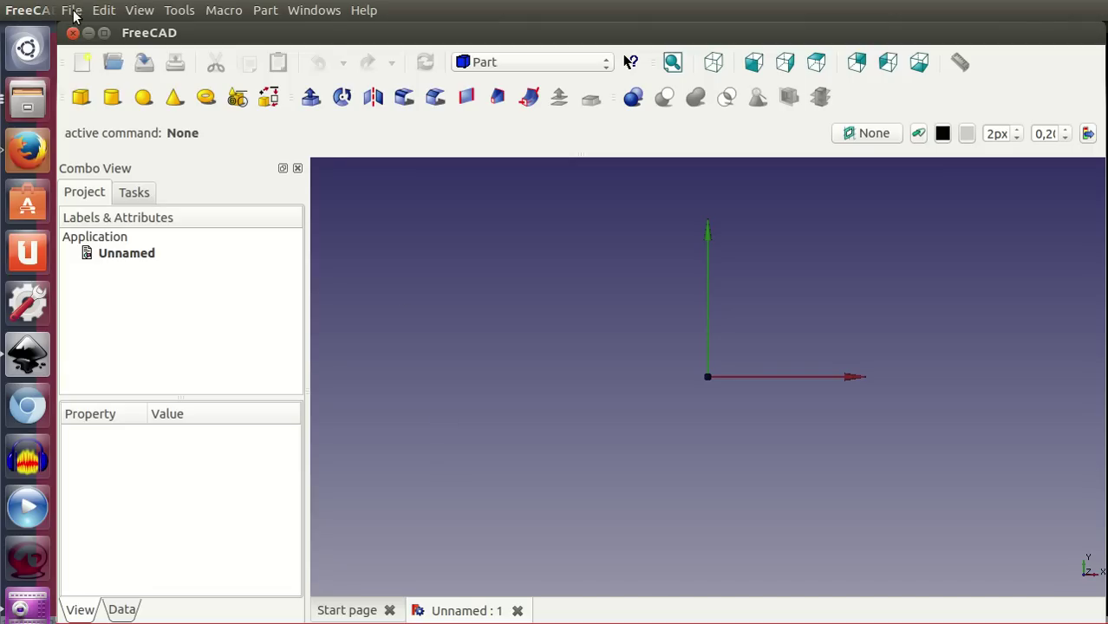
- Import t.svg into the Unnamed document using 'SVG as geometry (importSVG)'
left_click(72, 9)
left_click(109, 171)
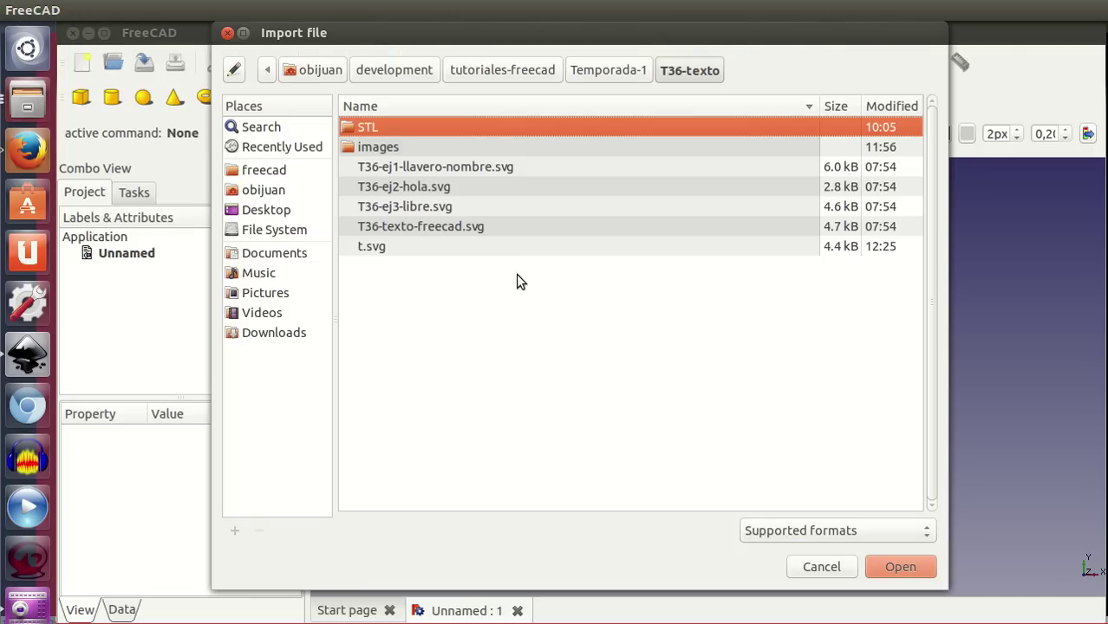
left_click(388, 250)
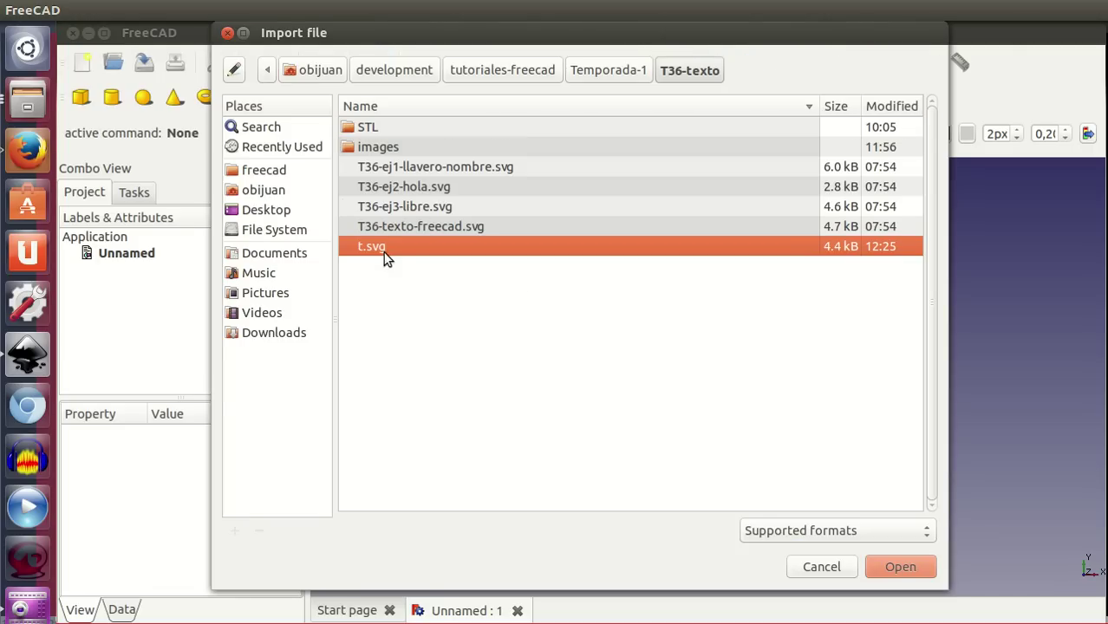
left_click(901, 569)
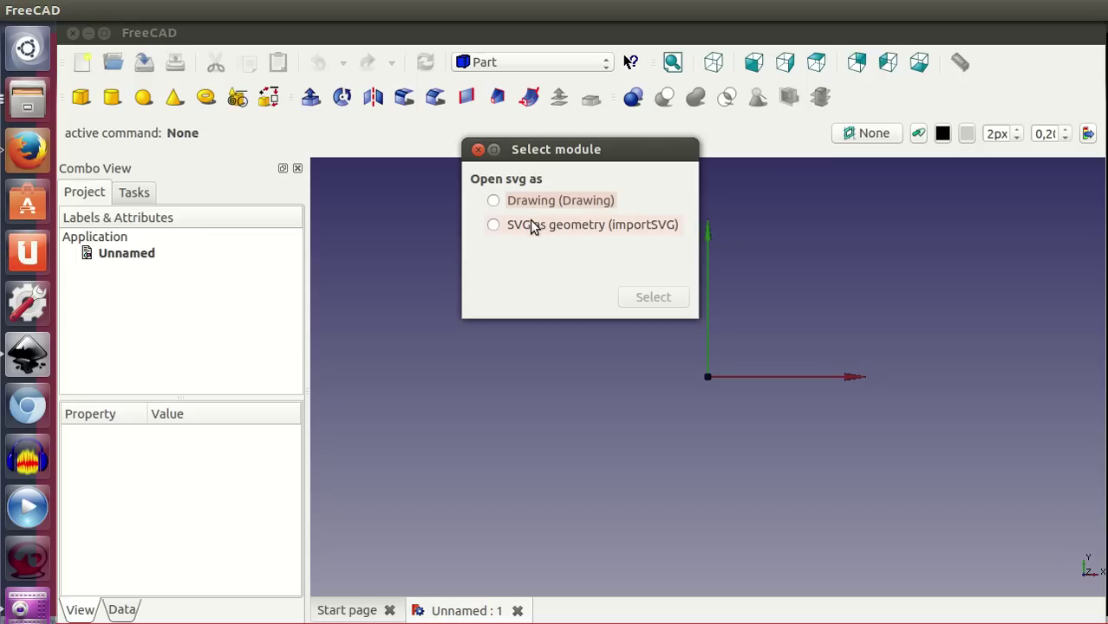
left_click(532, 225)
left_click(657, 294)
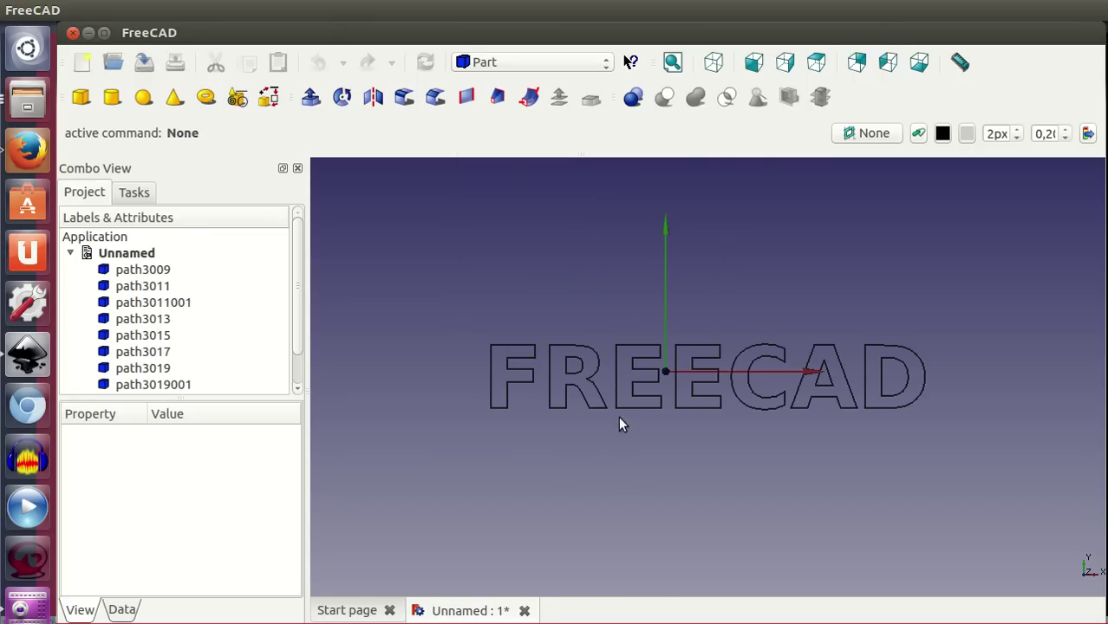
left_click(144, 270)
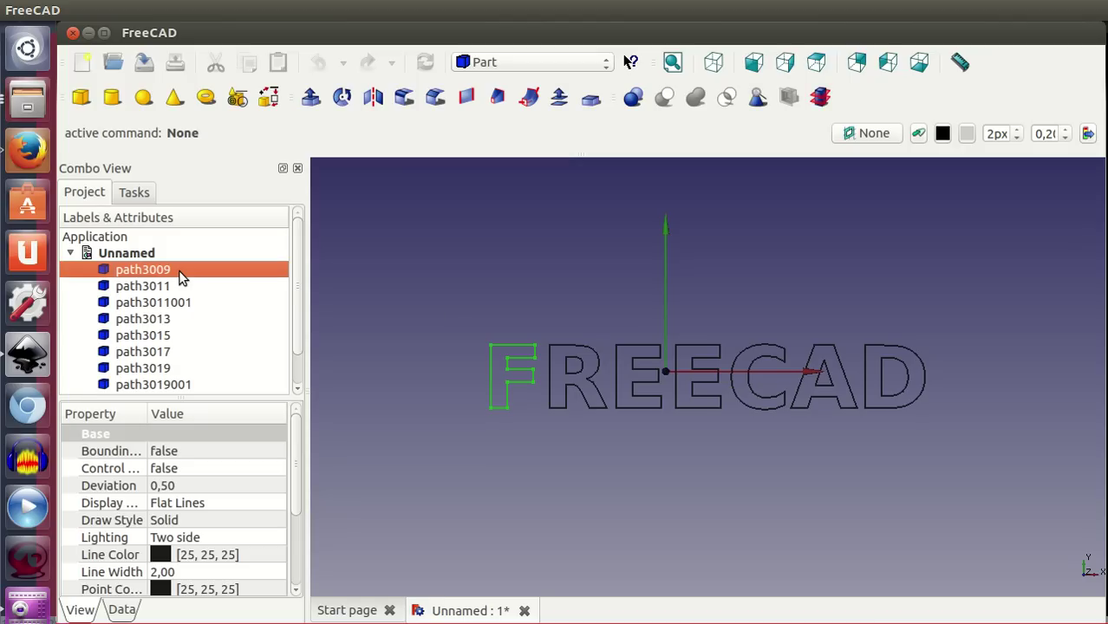
left_click(186, 307)
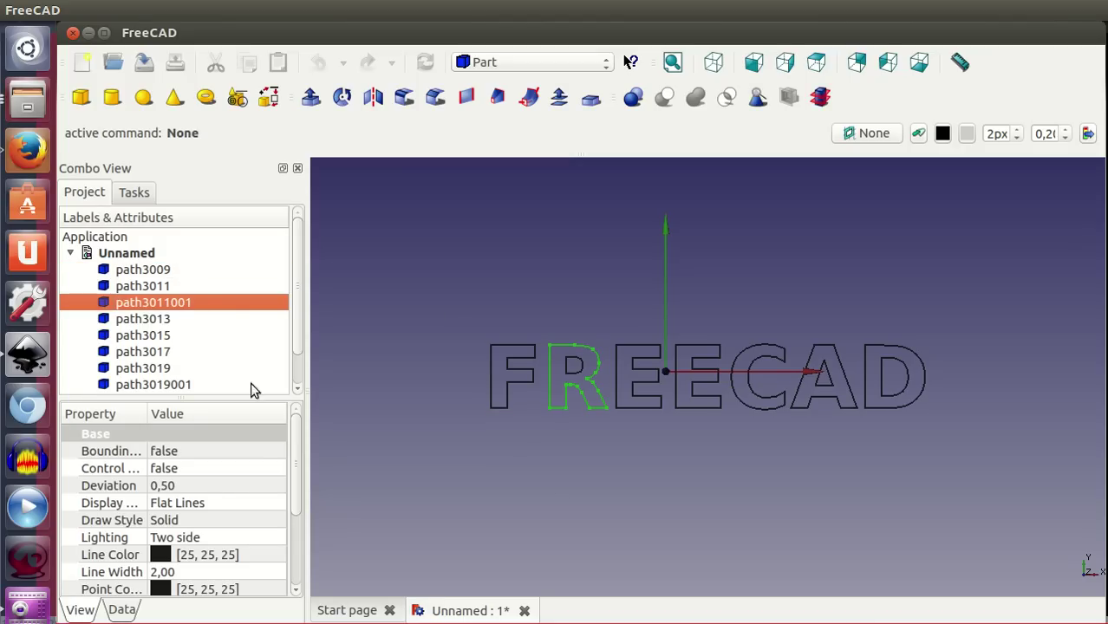
left_click(171, 321)
left_click(169, 304)
left_click(164, 289)
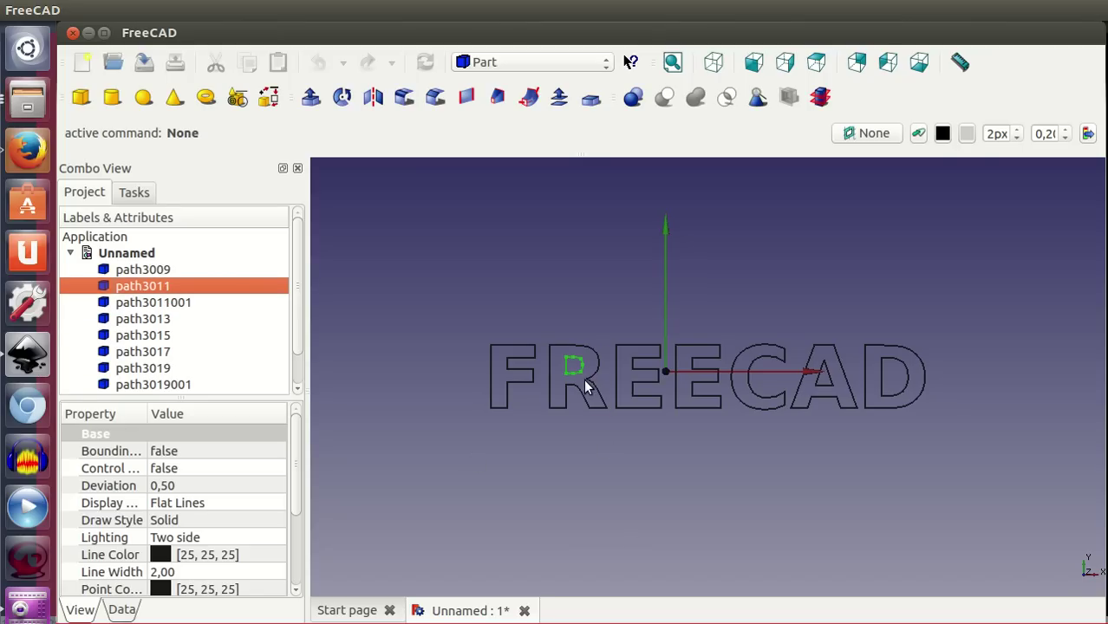
left_click(618, 496)
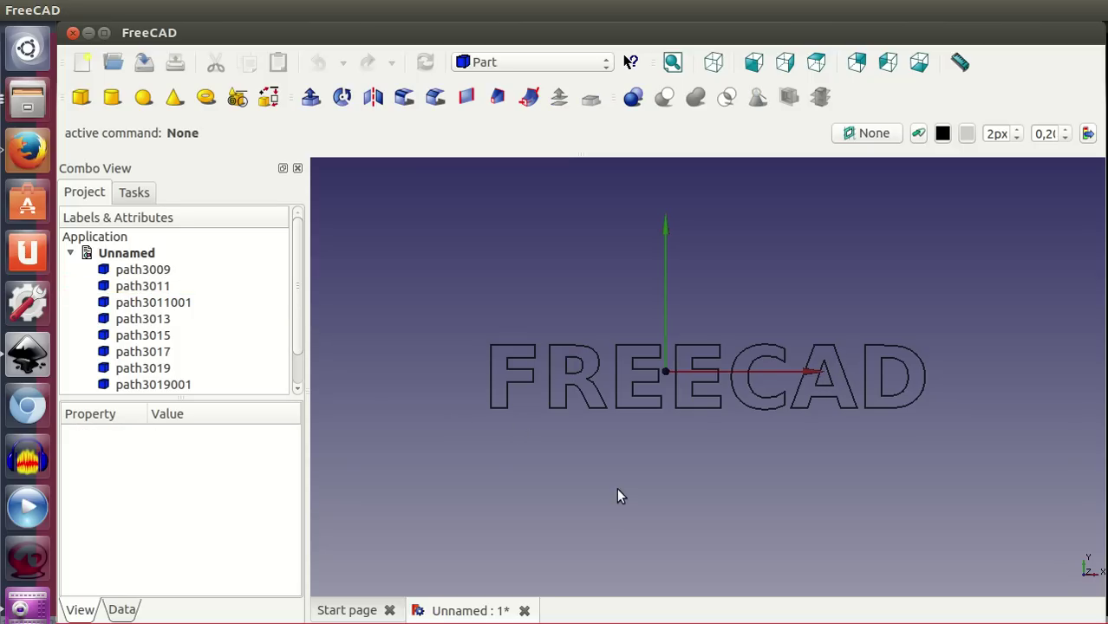
left_click(170, 271)
scroll(300, 286, "down", 1)
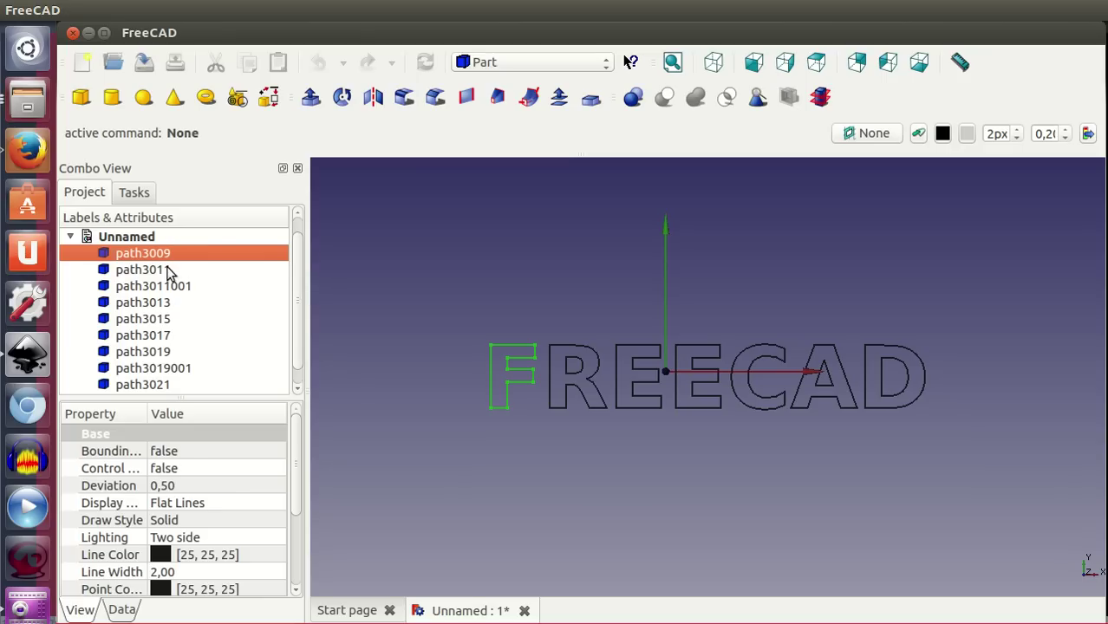
scroll(293, 345, "down", 1)
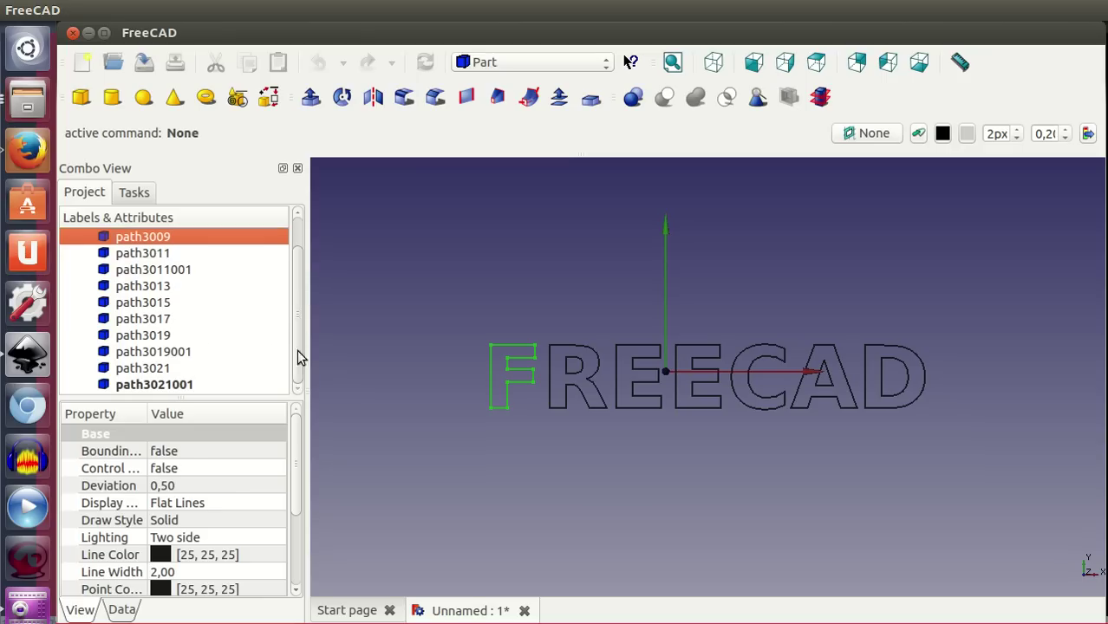
left_click(204, 385, "shift")
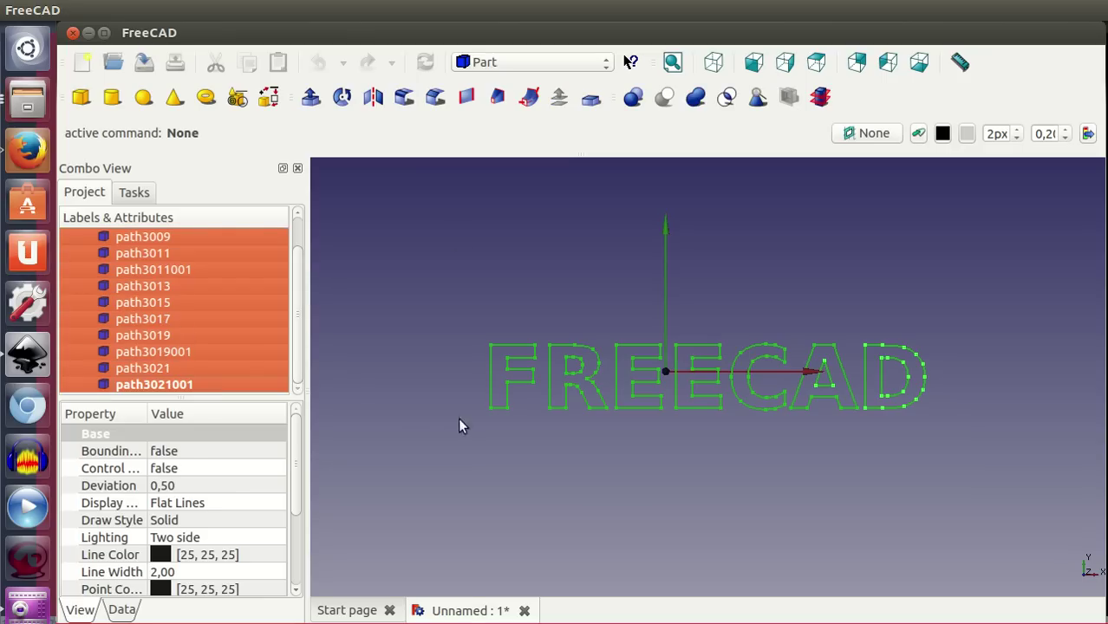
left_click(425, 420)
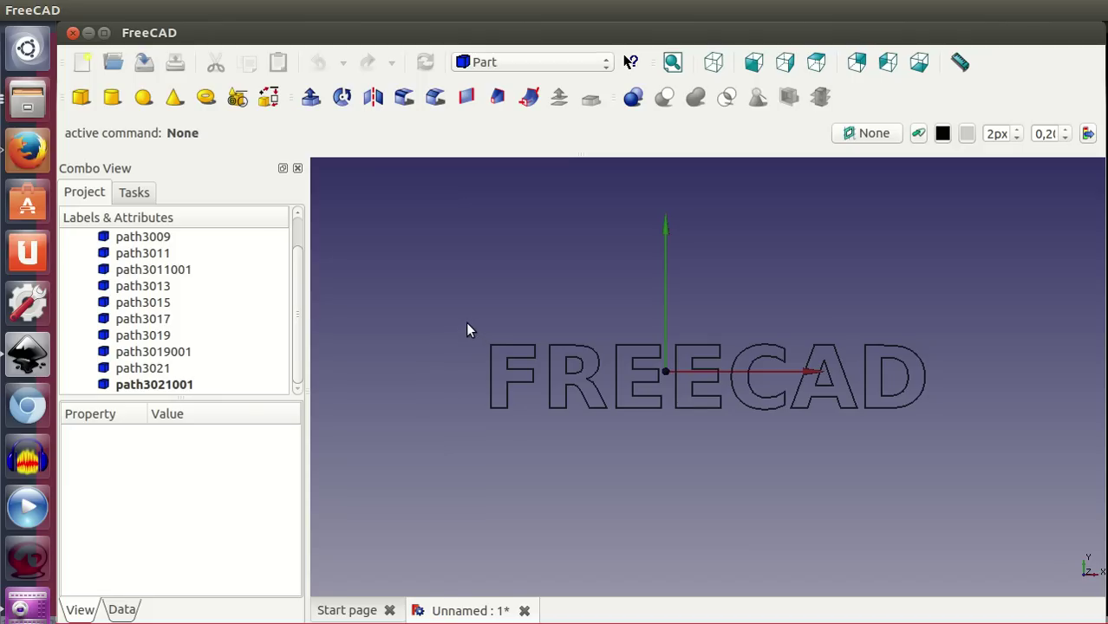
- Extrude all the letter outlines as solids with a length of 3
mouse_move(462, 326)
left_mouse_down()
mouse_move(864, 430)
mouse_move(954, 431)
left_mouse_up()
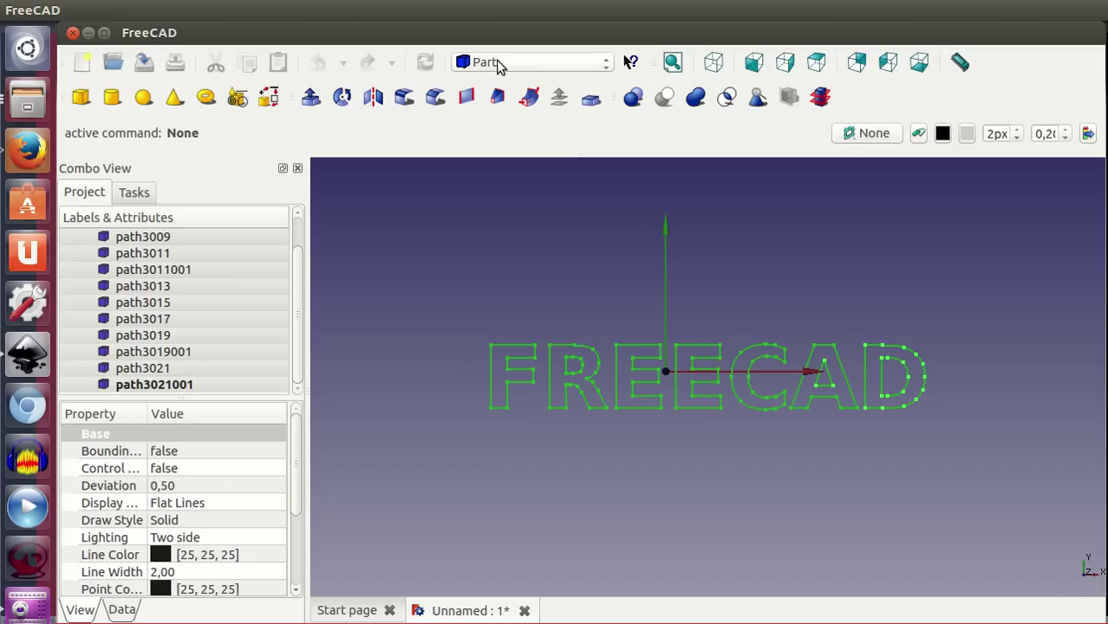
left_click(310, 98)
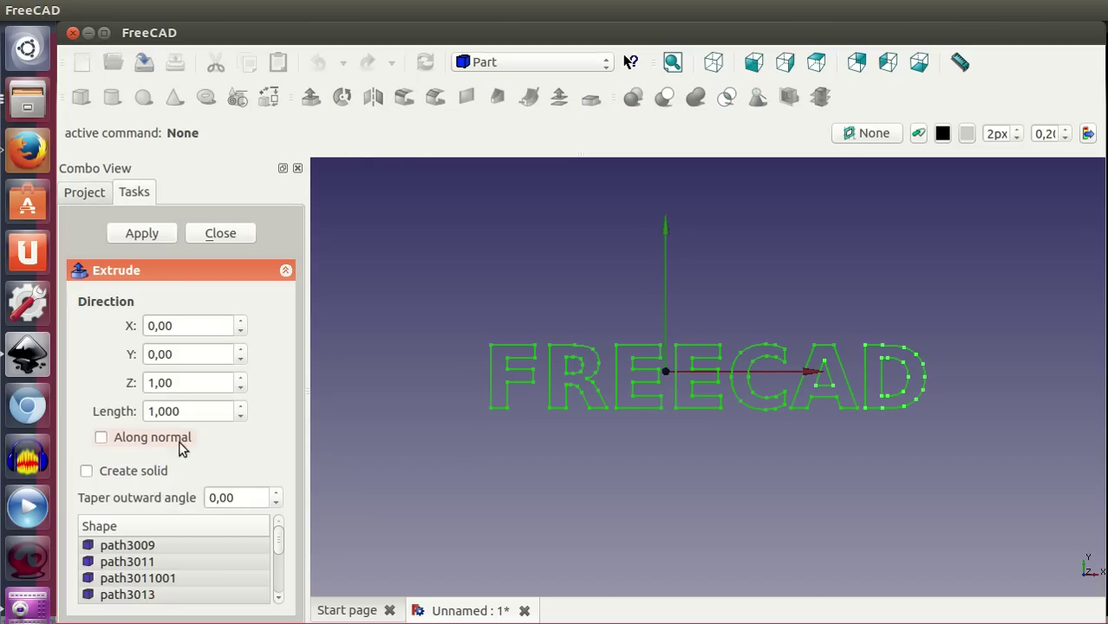
left_click(145, 473)
left_click(187, 412)
double_click(187, 412)
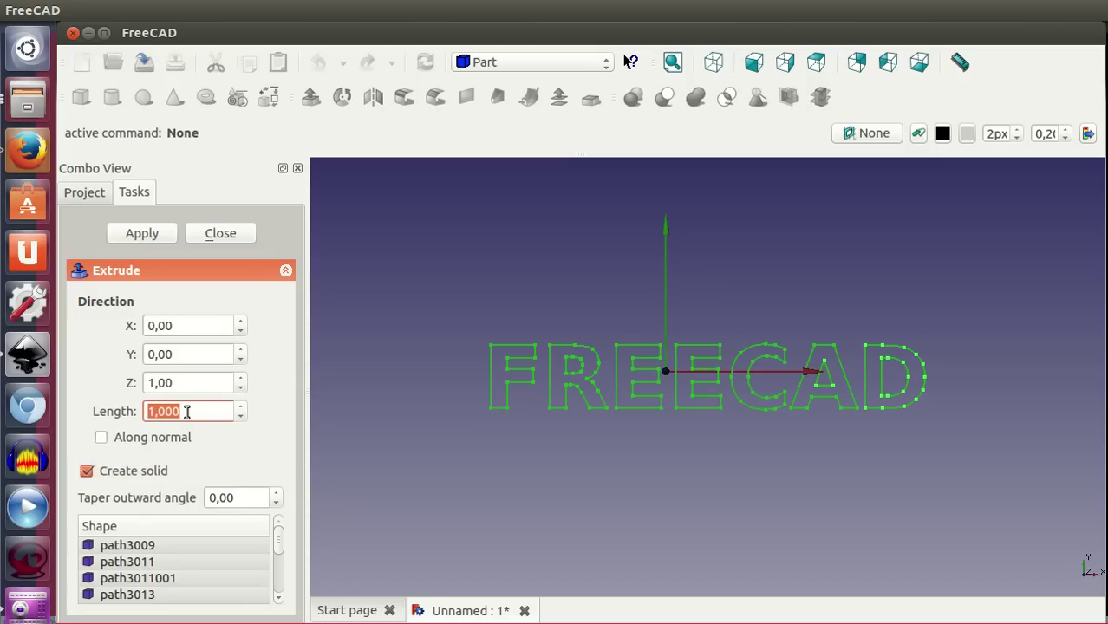
type("3")
left_click(157, 240)
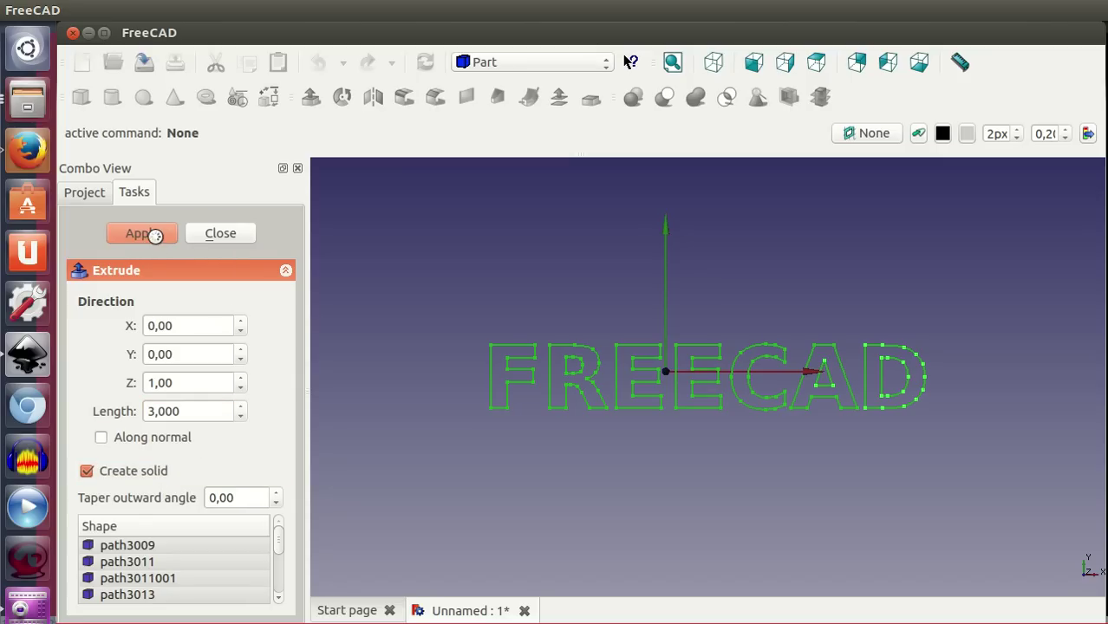
left_click(223, 235)
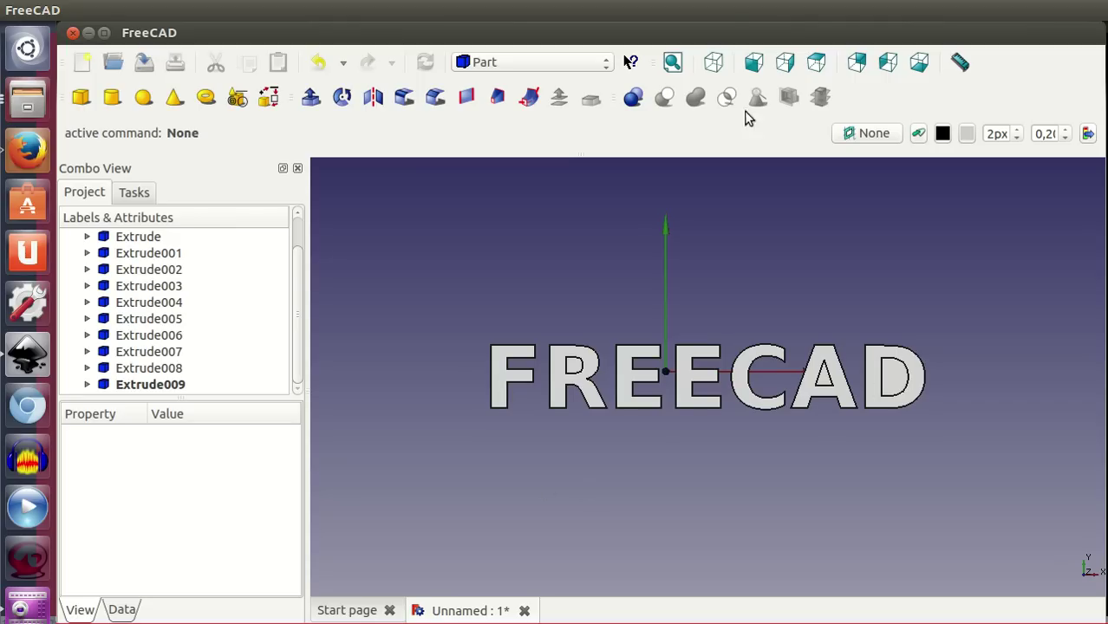
- Check the extruded letters from isometric and front views
left_click(714, 64)
mouse_move(744, 457)
middle_mouse_down()
mouse_move(829, 450)
mouse_move(737, 470)
mouse_move(715, 494)
mouse_move(678, 450)
mouse_move(655, 448)
middle_mouse_up()
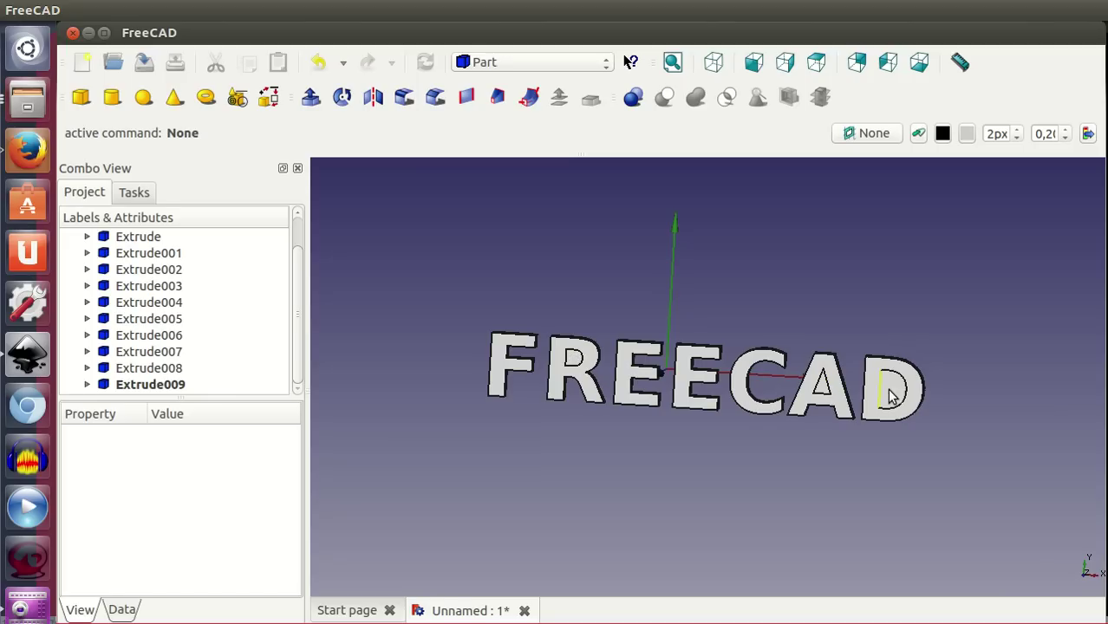
middle_click_drag(831, 451, 640, 441)
scroll(639, 441, "up", 2)
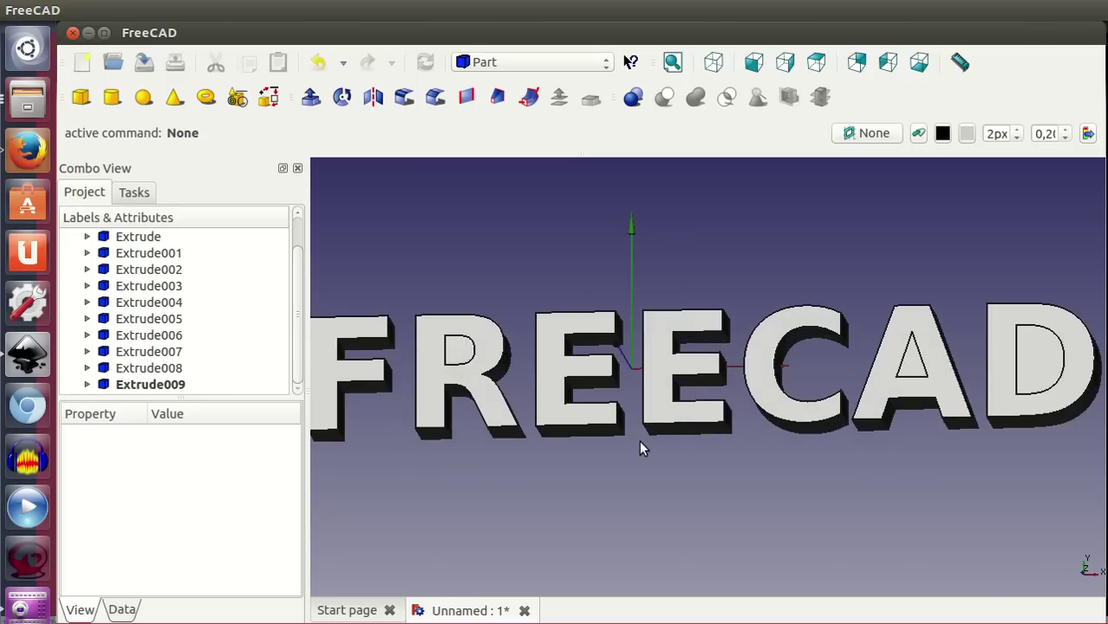
scroll(640, 440, "down", 2)
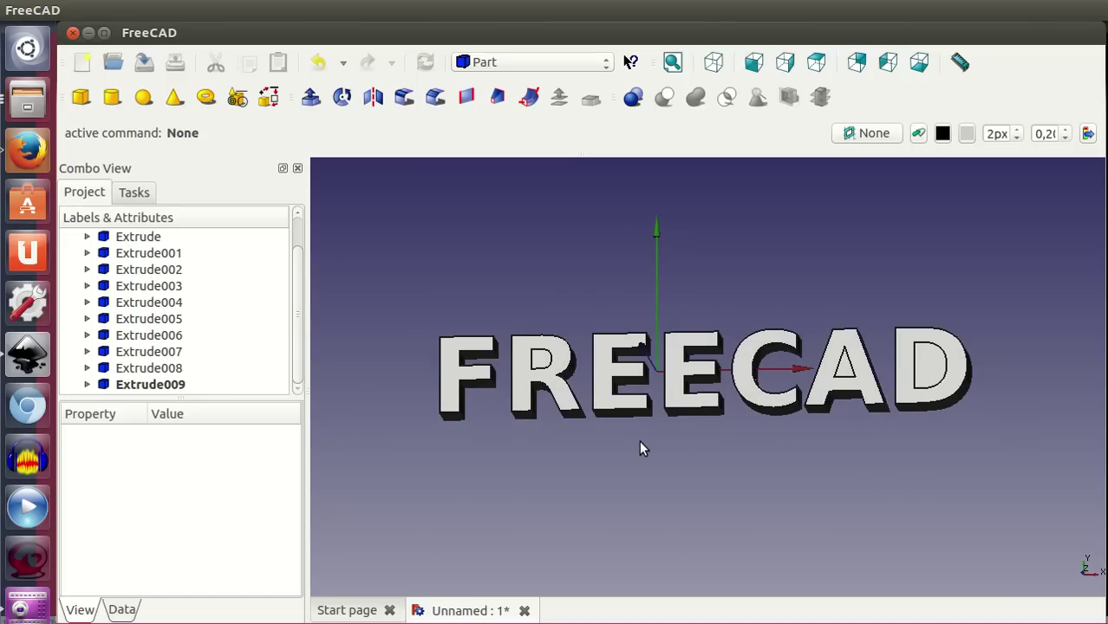
left_click(817, 64)
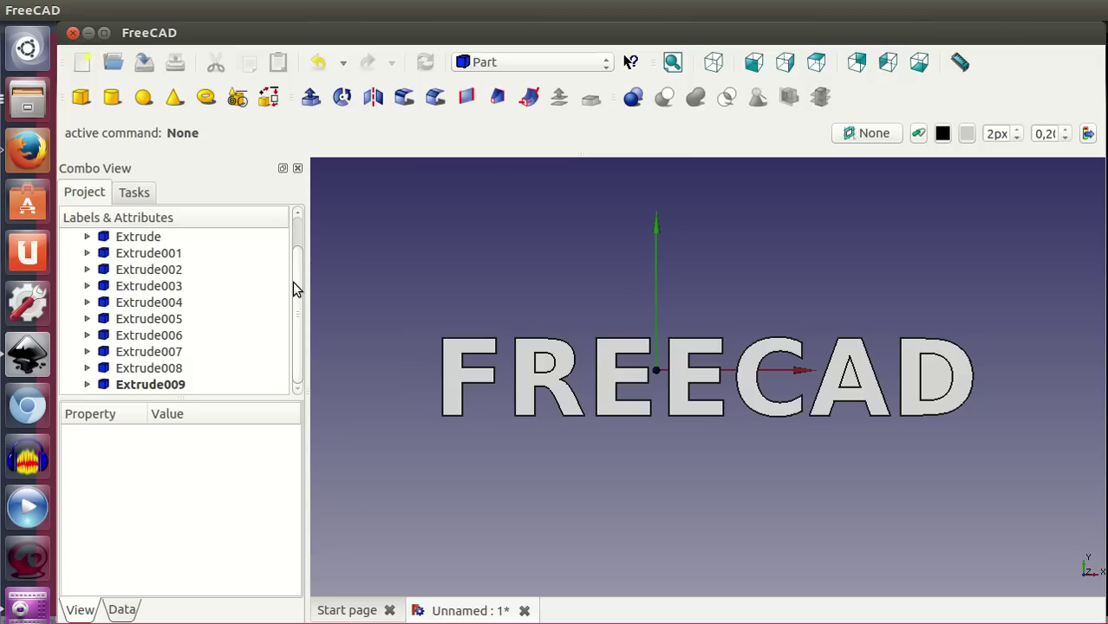
left_click_drag(292, 287, 287, 231)
- Cut the counter out of the R's solid, creating Cut
left_click(178, 302)
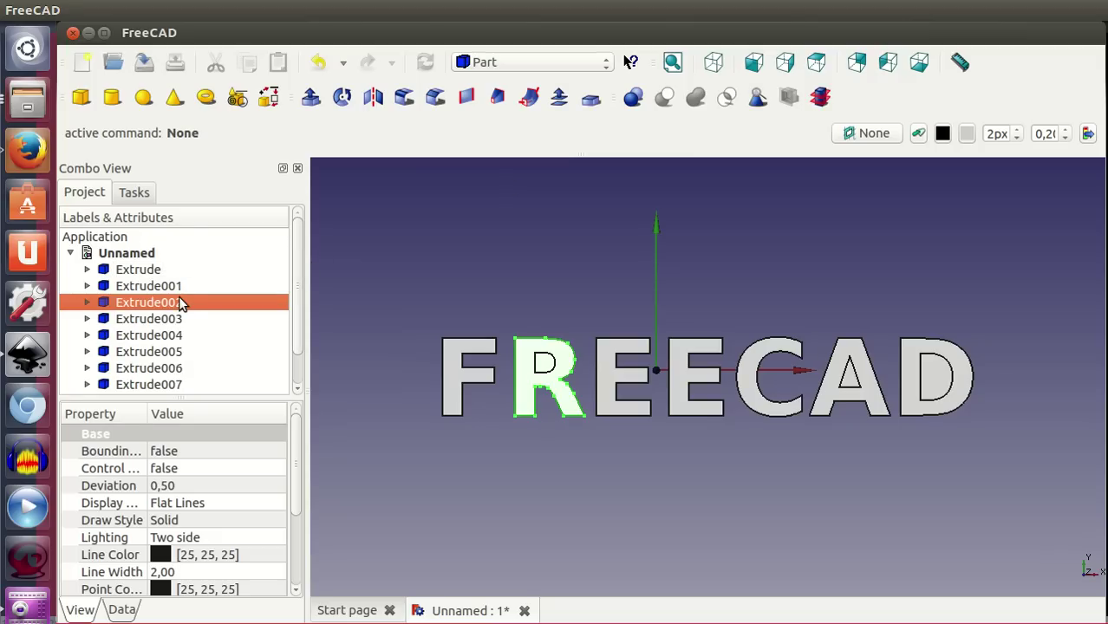
left_click(174, 287, "ctrl")
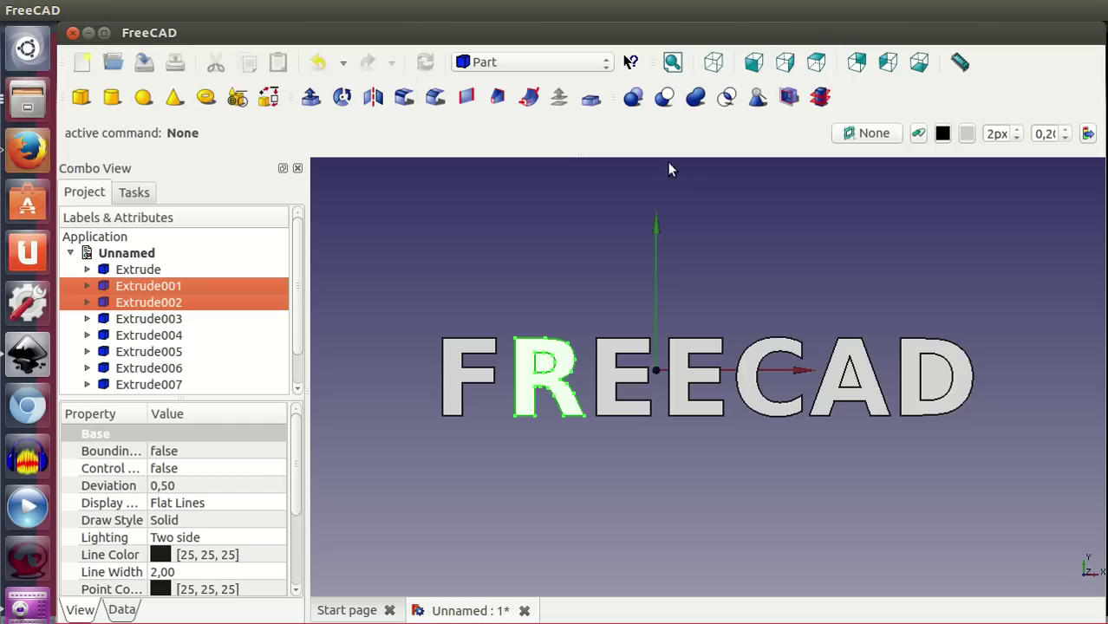
left_click(664, 99)
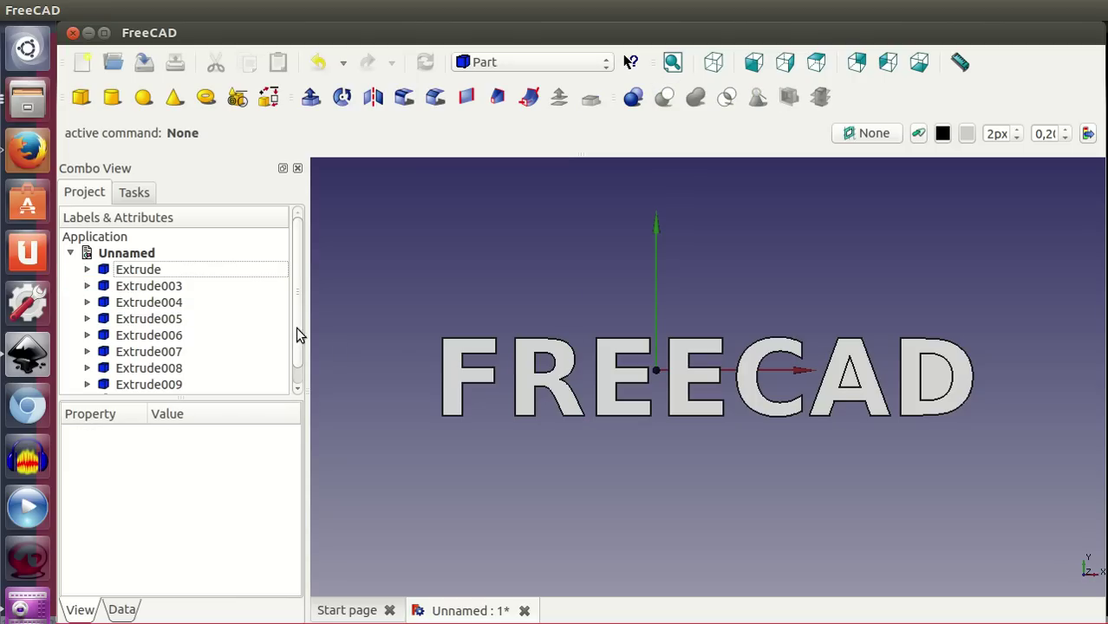
- Cut the counter out of the A's solid, creating Cut001
scroll(300, 355, "down", 1)
left_click(192, 319)
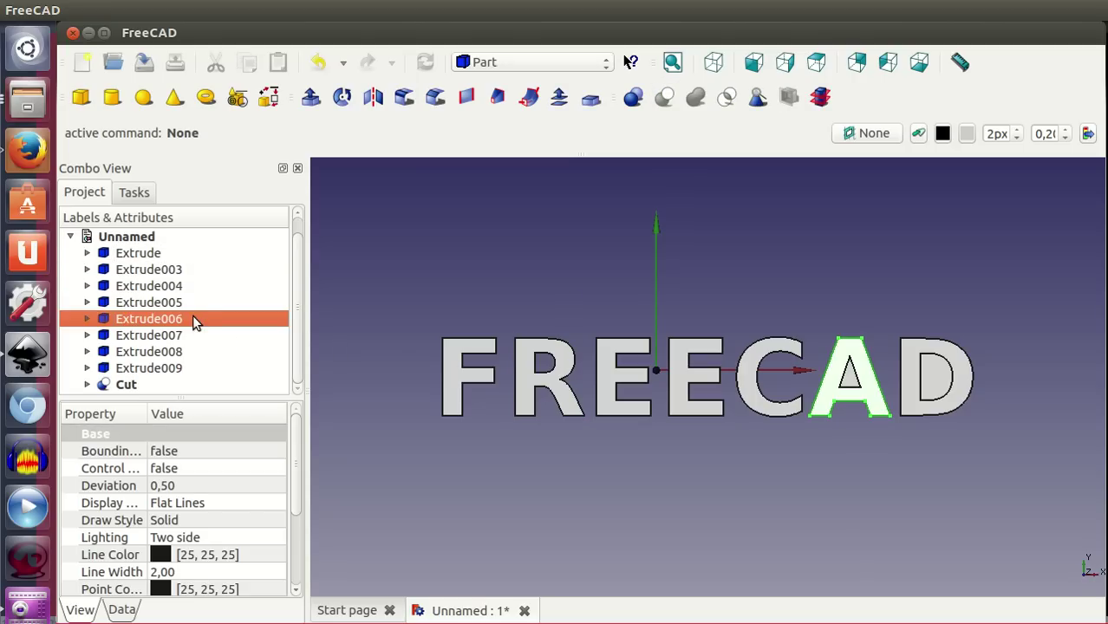
left_click(185, 302)
left_click(186, 318)
left_click(185, 335)
left_click(184, 319)
left_click(187, 336, "ctrl")
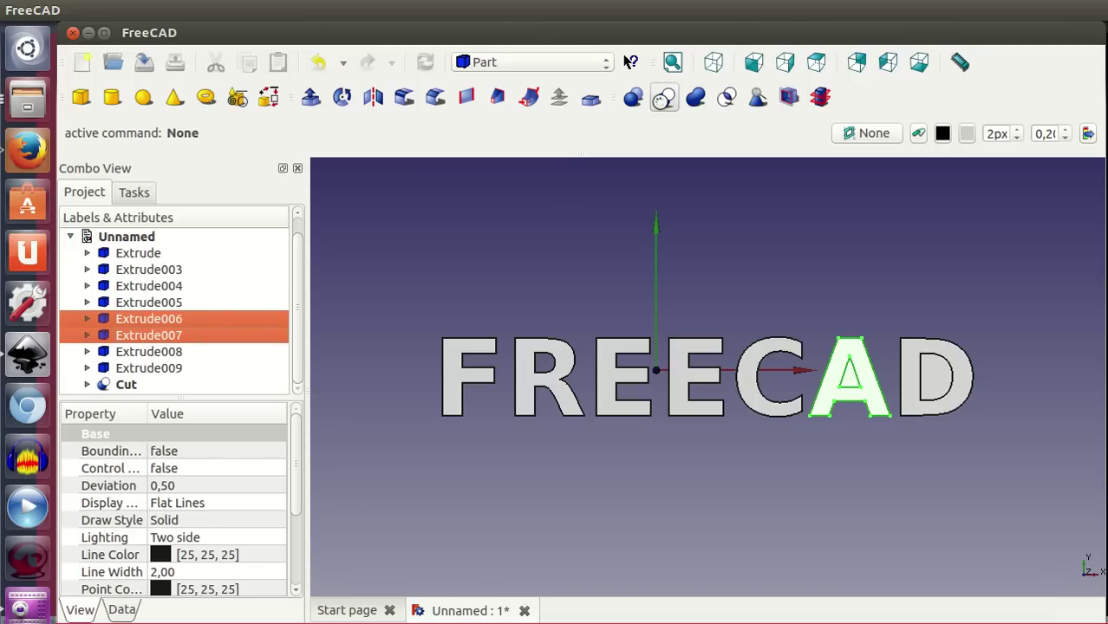
left_click(663, 98)
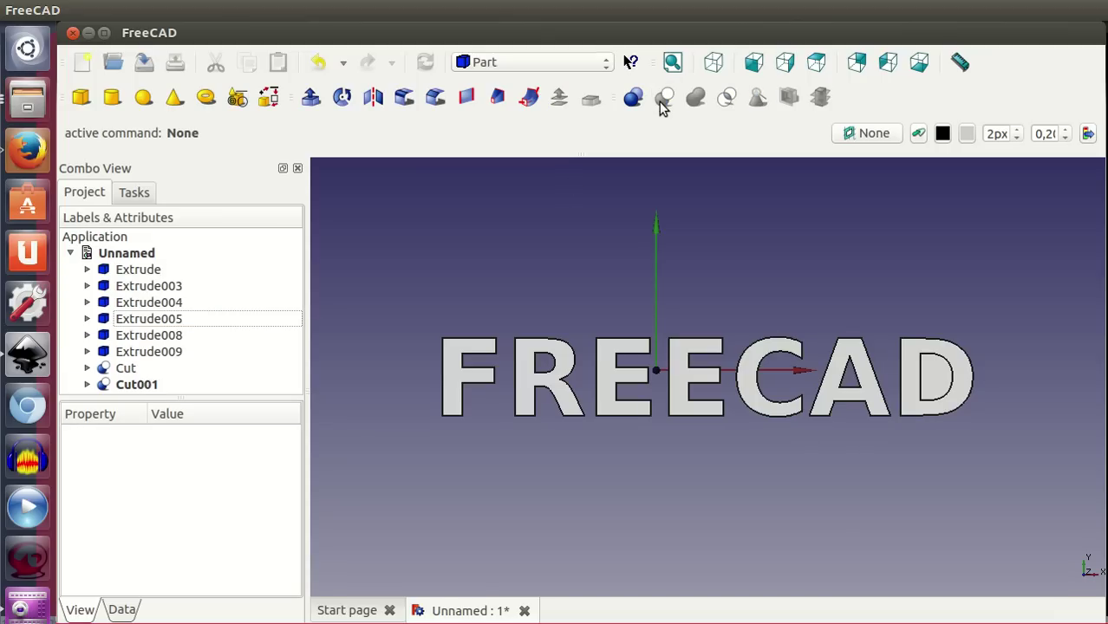
- Cut the counter out of the D's solid, creating Cut002, and inspect the result
left_click(182, 334)
left_click(182, 351, "ctrl")
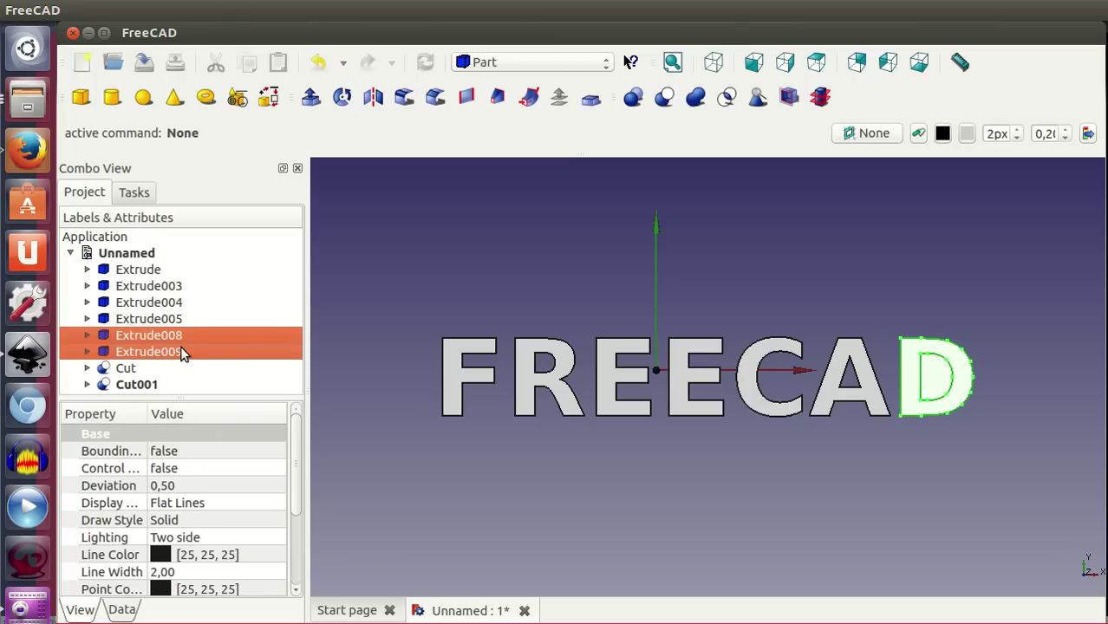
left_click(178, 351, "ctrl")
left_click(177, 353)
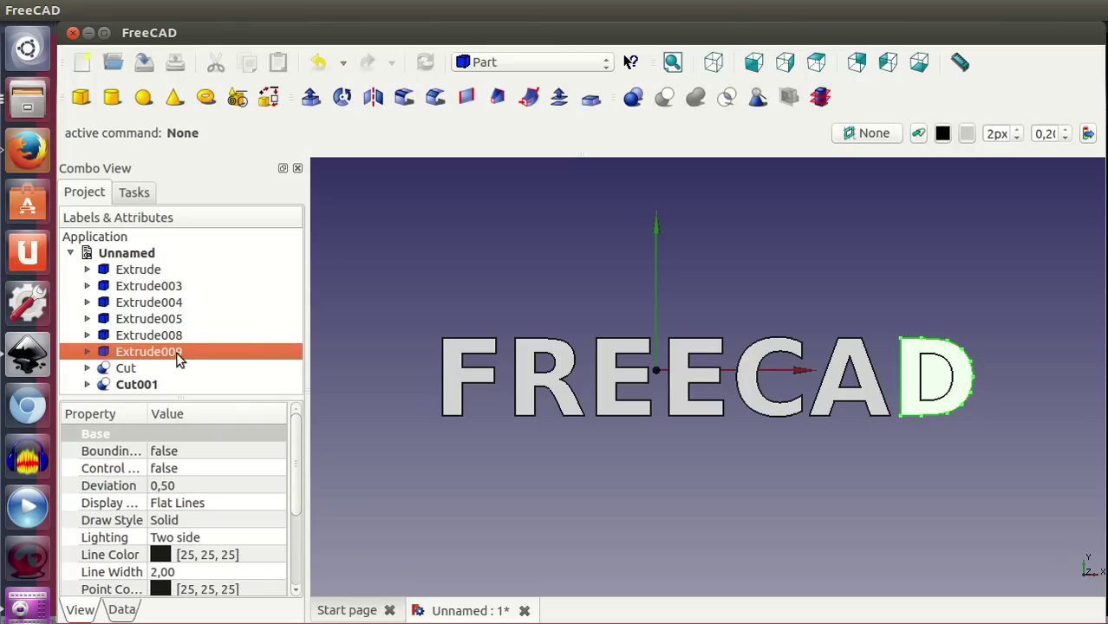
left_click(178, 335, "ctrl")
left_click(665, 96)
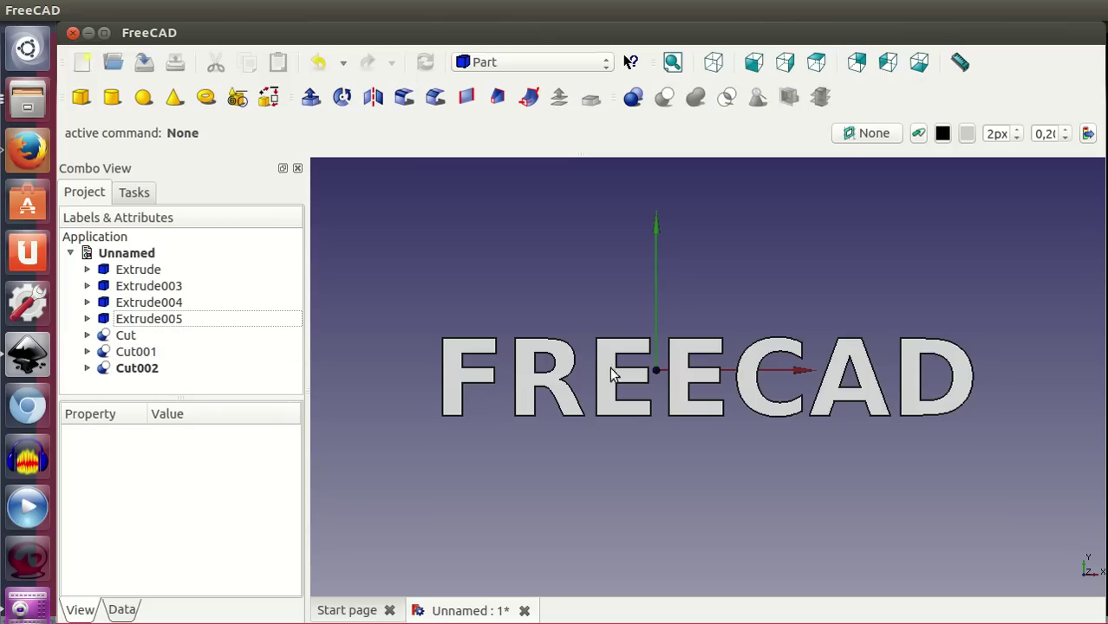
mouse_move(646, 466)
middle_mouse_down()
mouse_move(617, 408)
mouse_move(661, 448)
mouse_move(651, 461)
middle_mouse_up()
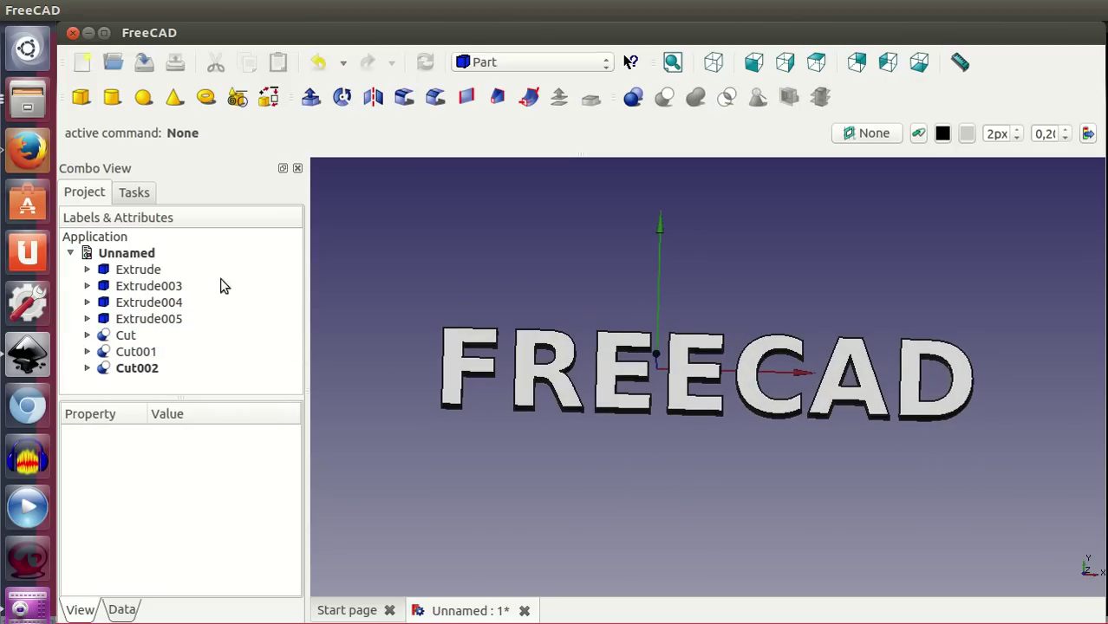
left_click(162, 271)
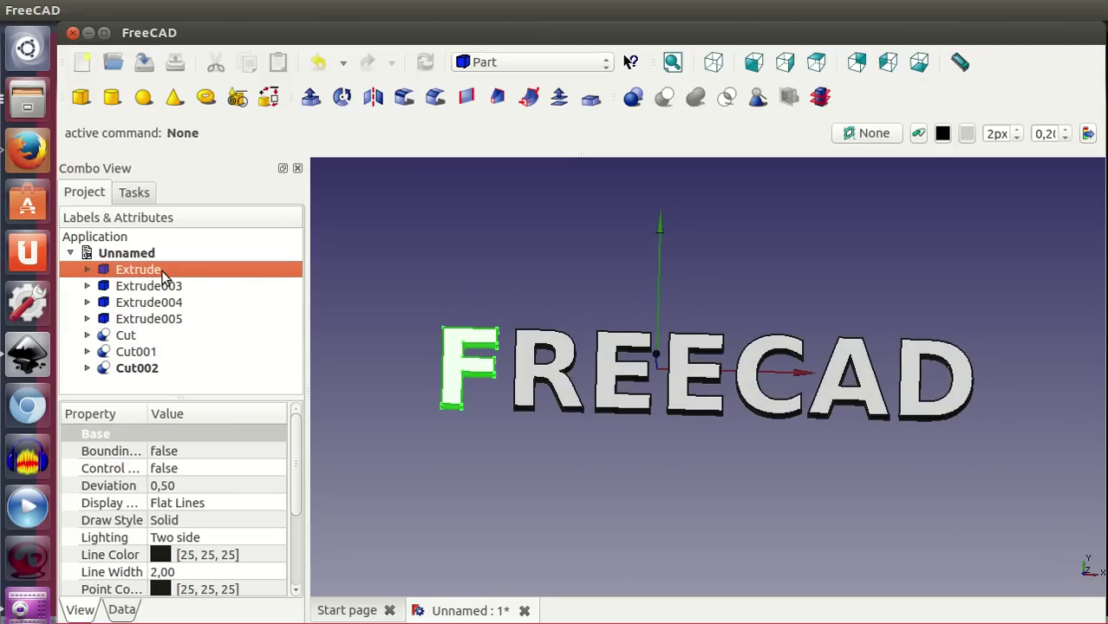
- Union Extrude through Cut002 into a single Fusion and view it from the front
left_click(156, 370, "shift")
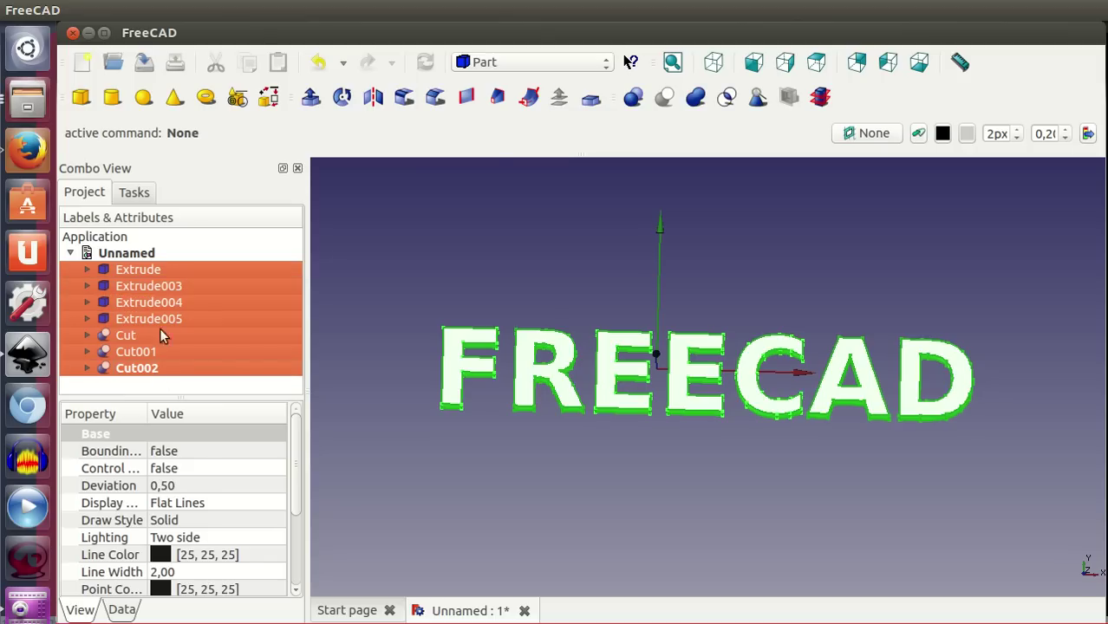
left_click(694, 98)
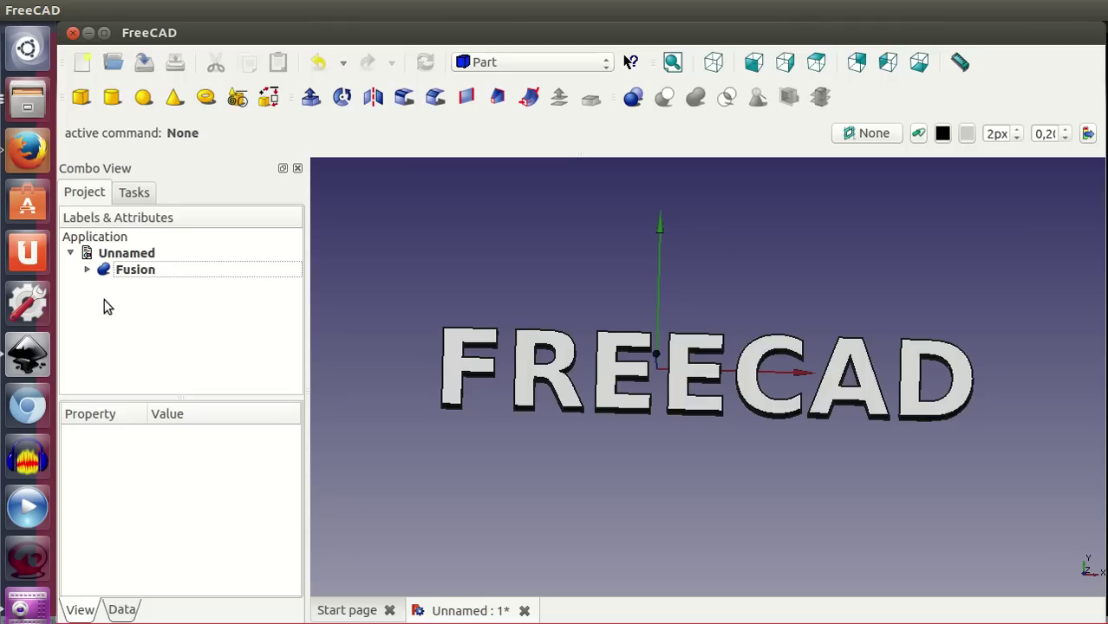
left_click(147, 270)
key("space")
key("space")
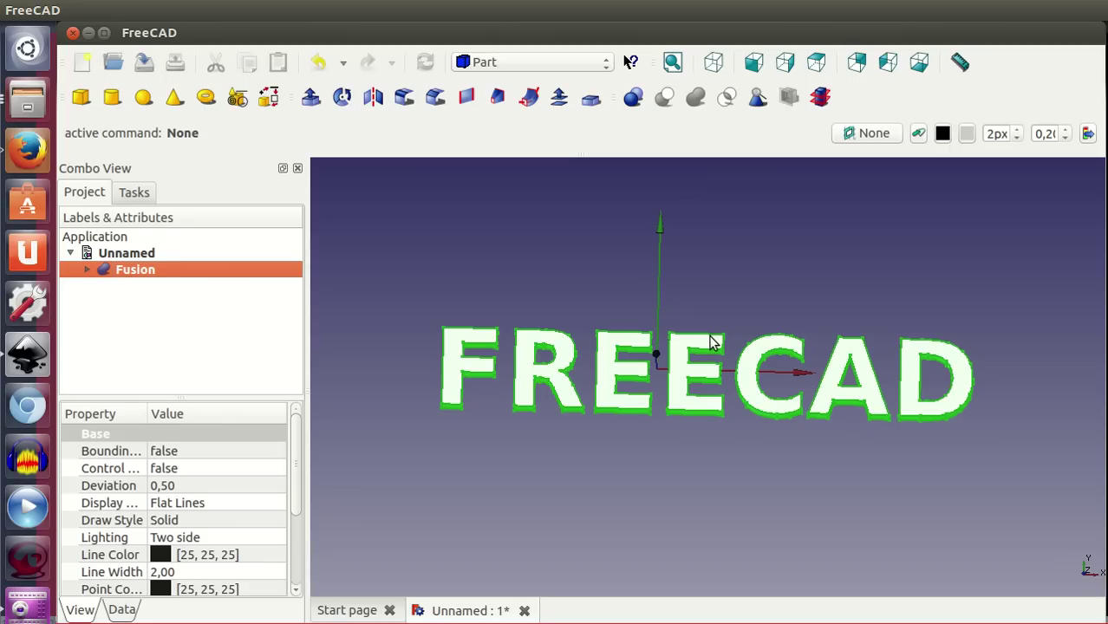
left_click(816, 61)
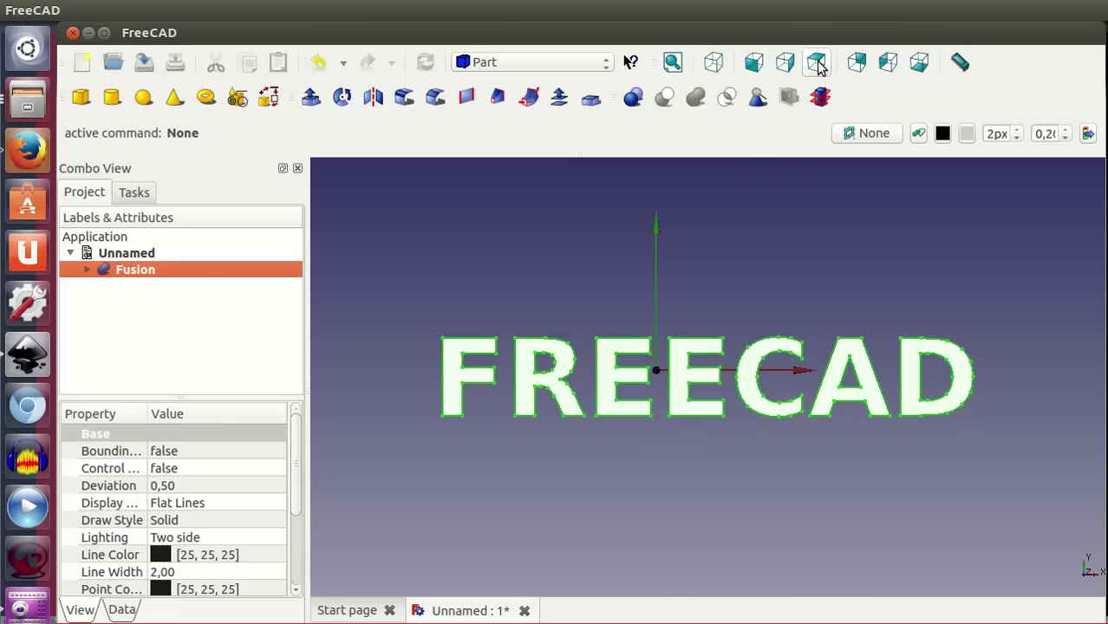
left_click(684, 505)
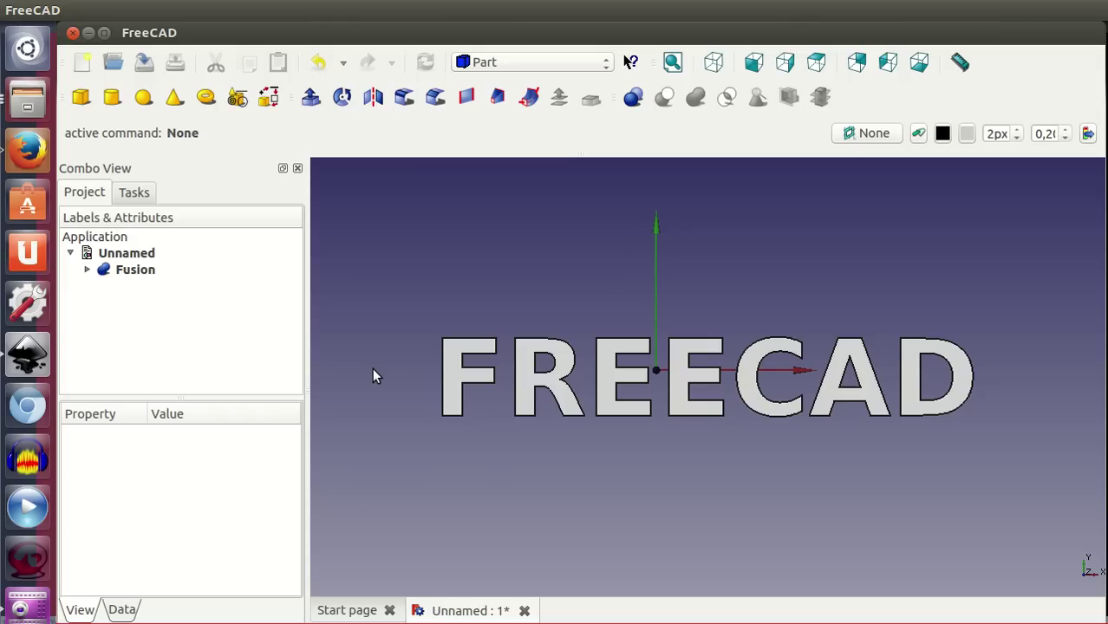
- In Part Design, sketch a rectangle on the XY plane enclosing the whole FREECAD lettering
left_click(510, 62)
left_click(554, 290)
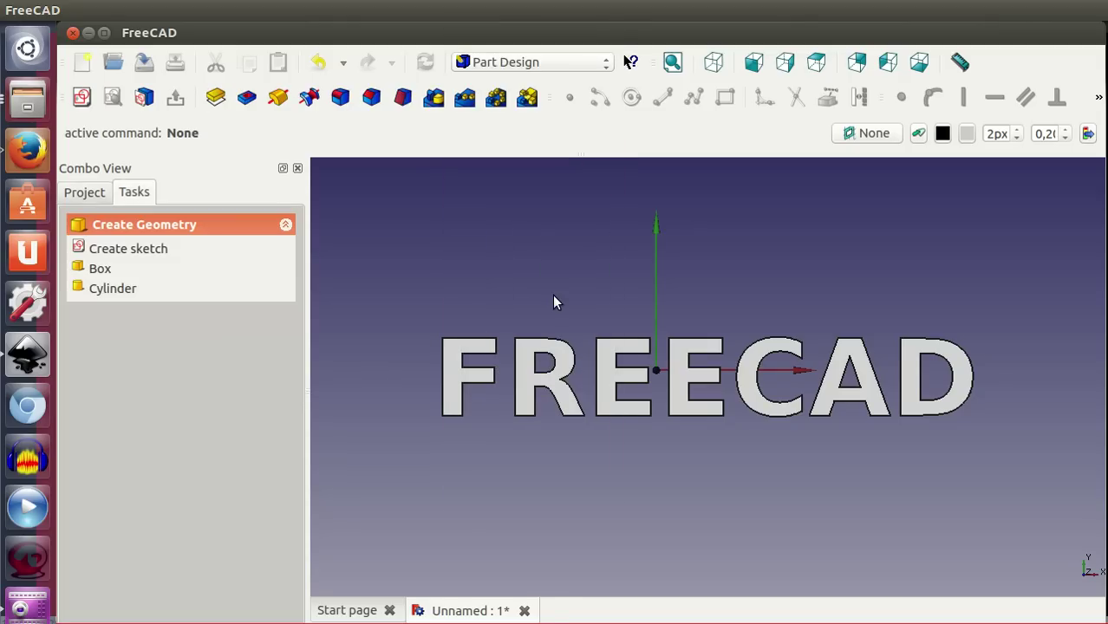
left_click(84, 102)
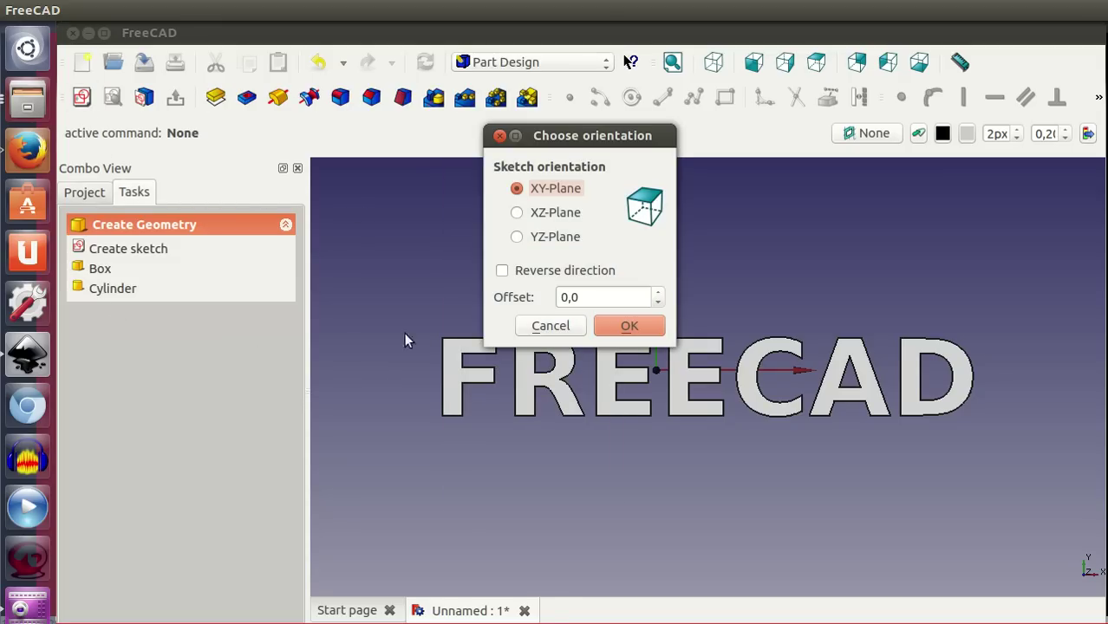
left_click(614, 327)
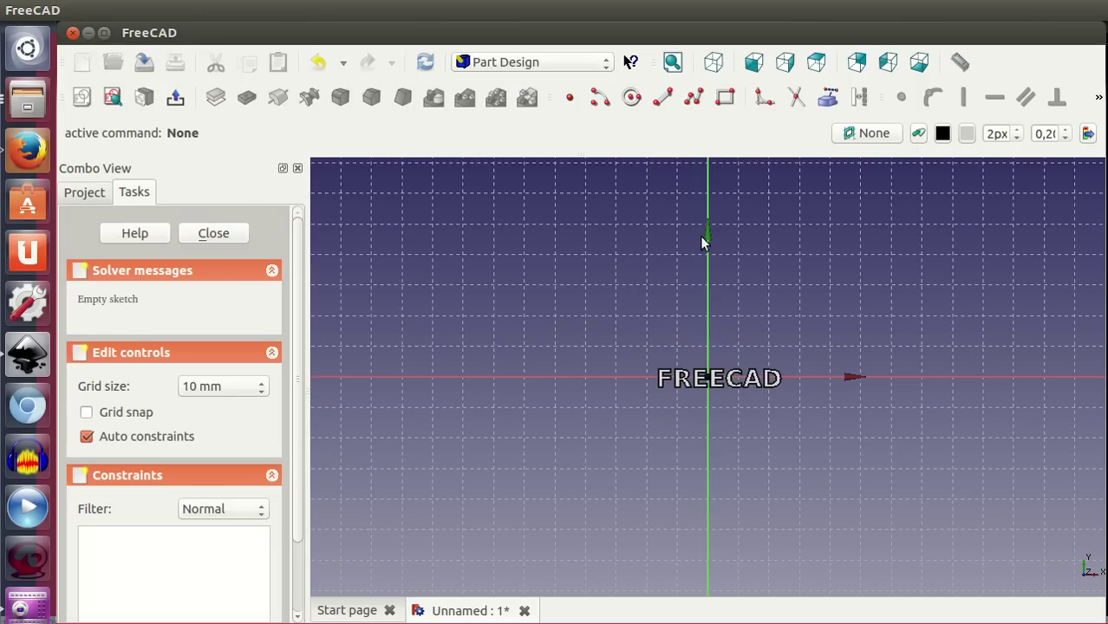
left_click(725, 97)
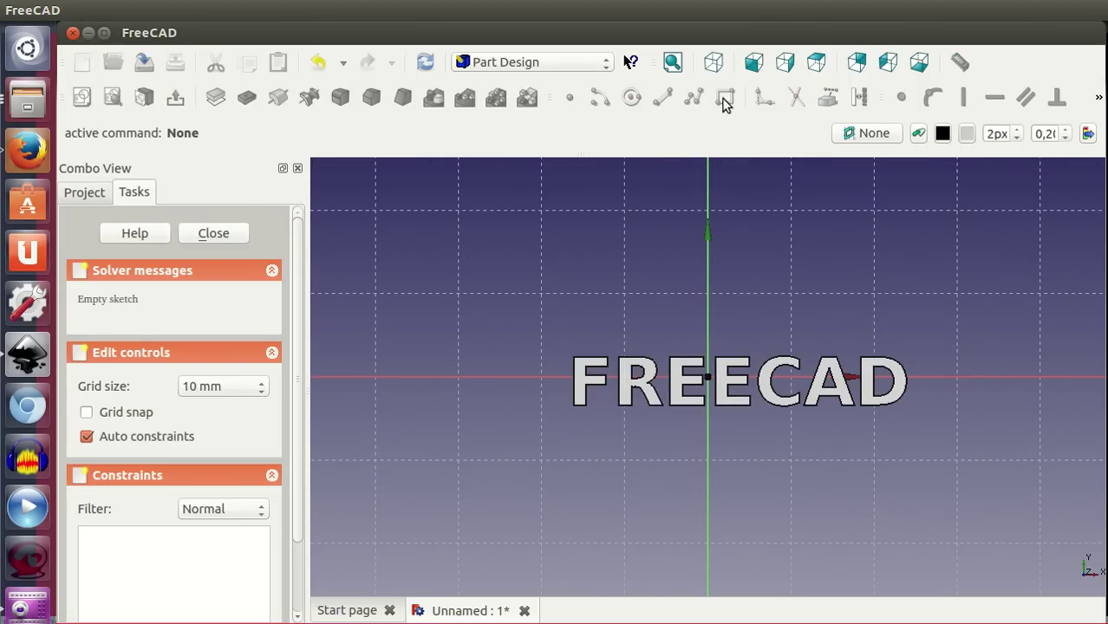
left_click(549, 334)
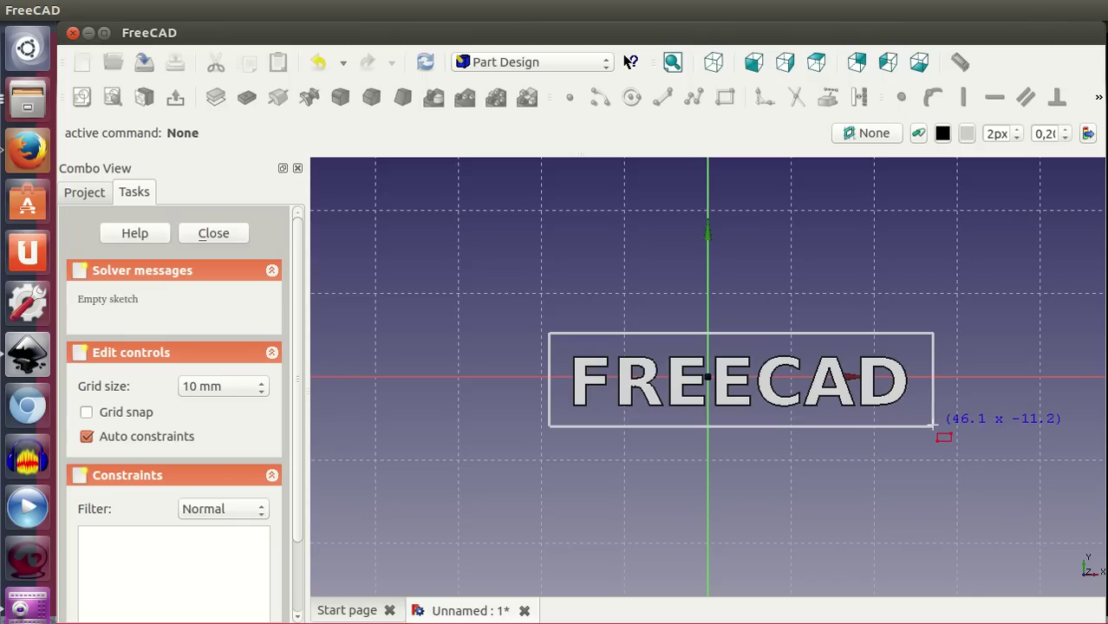
left_click(932, 425)
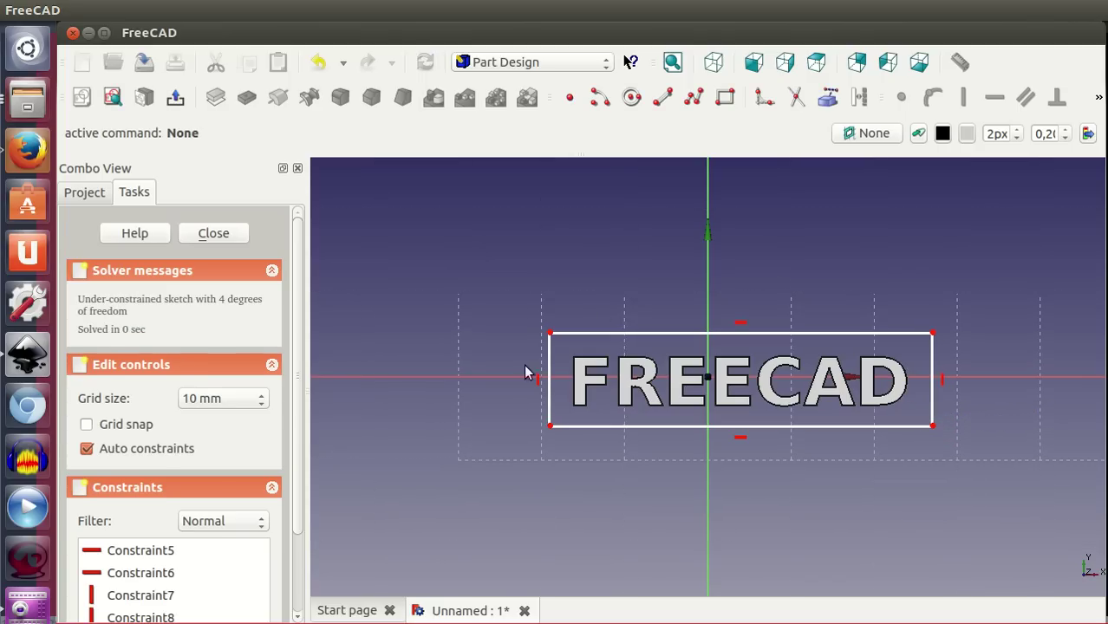
left_click(212, 234)
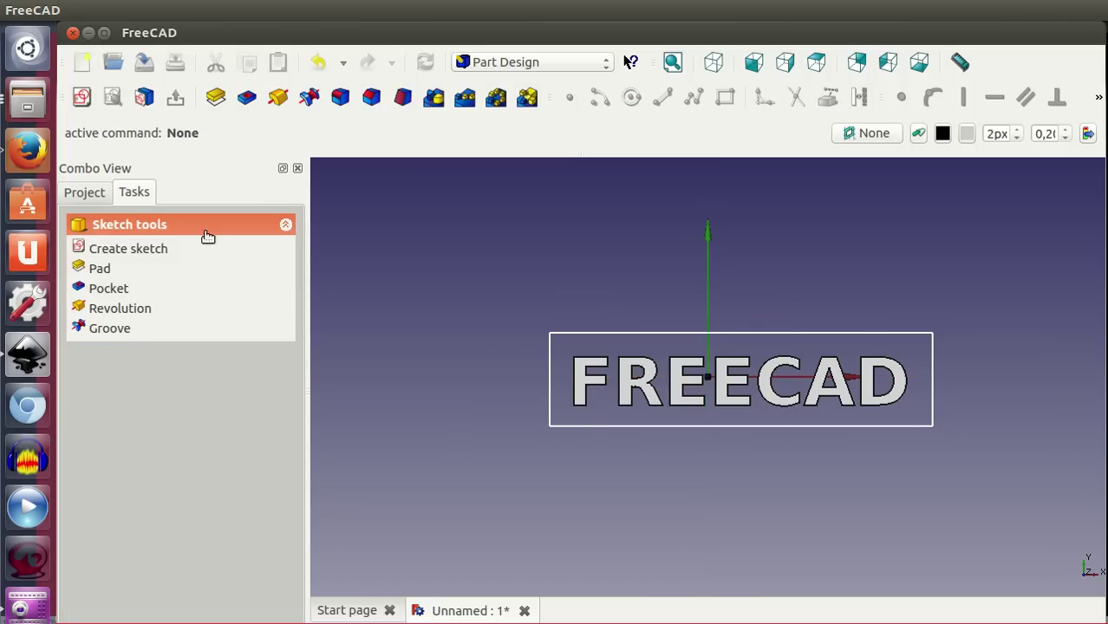
- Pad the rectangle sketch 3 mm into a solid base plate
left_click(100, 269)
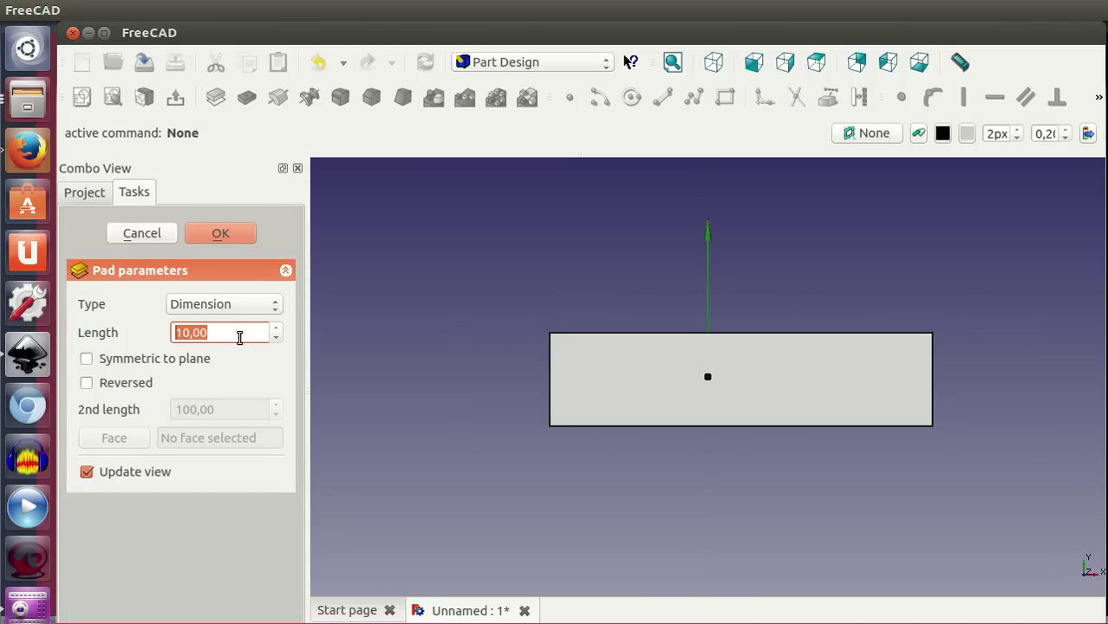
type("3")
left_click(233, 232)
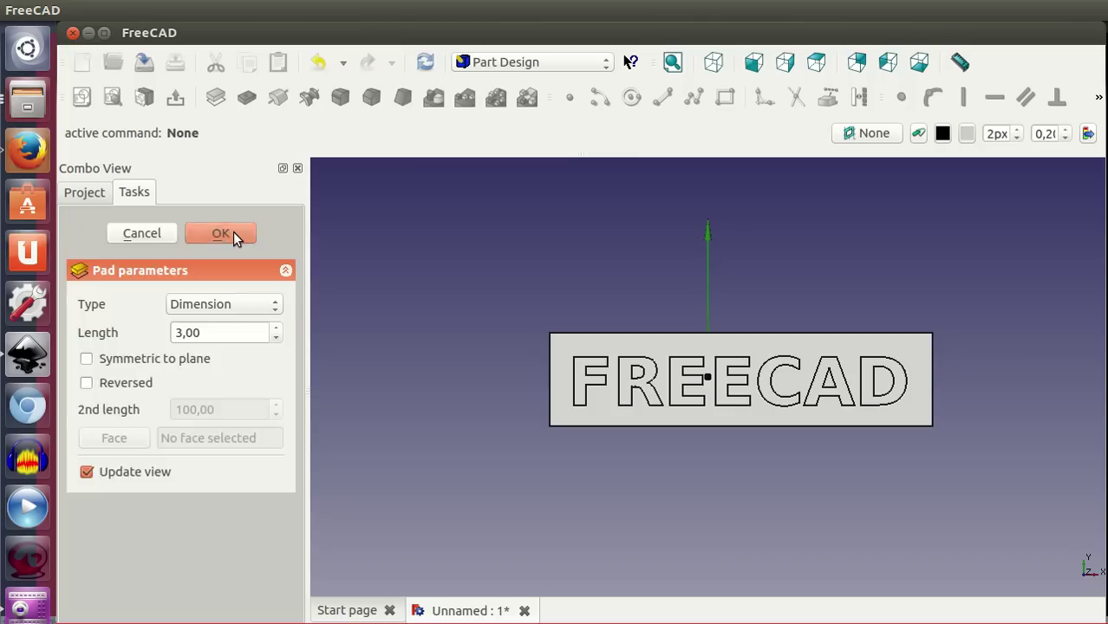
mouse_move(654, 450)
middle_mouse_down()
mouse_move(844, 448)
mouse_move(842, 436)
middle_mouse_up()
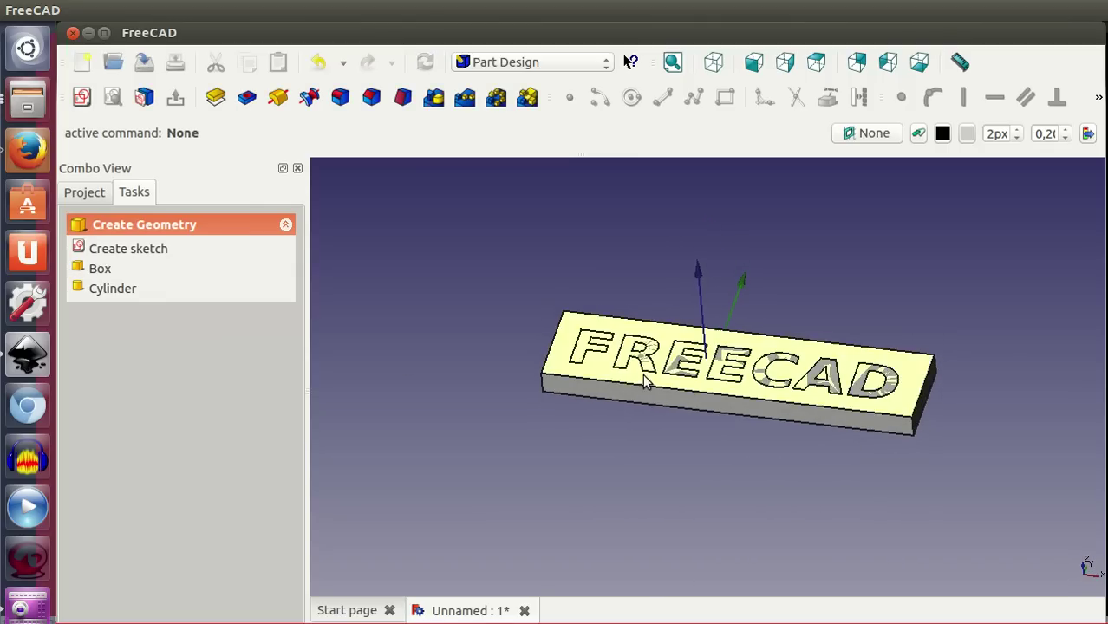
- Set the Fusion letters' placement Translation Z to 3, then select the letters together with the Pad plate
left_click(91, 196)
left_click(139, 269)
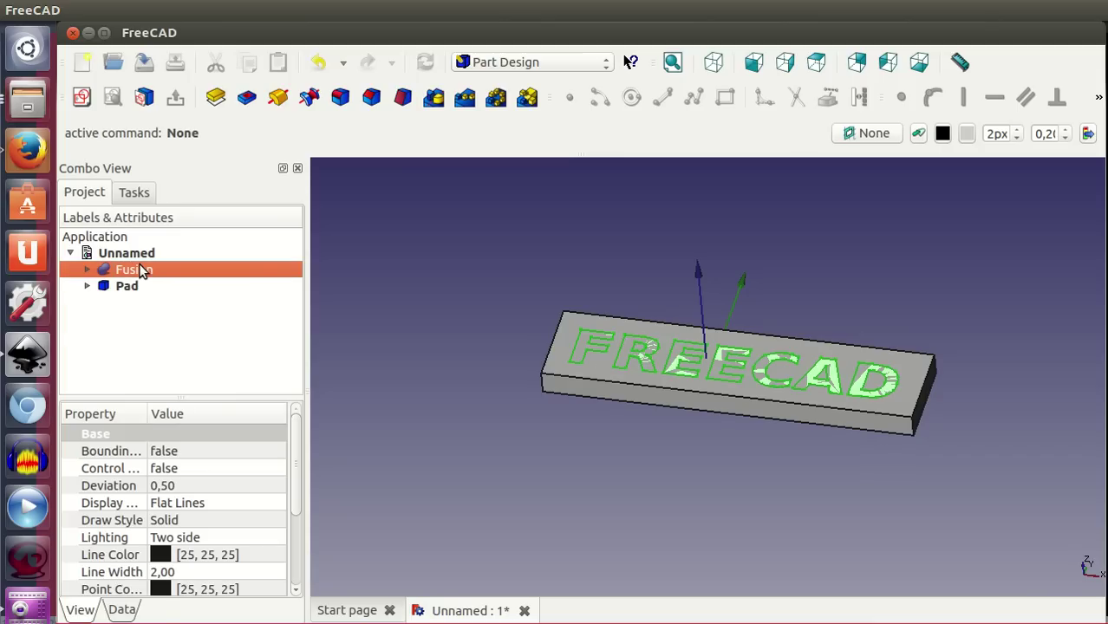
left_click(128, 611)
left_click(247, 471)
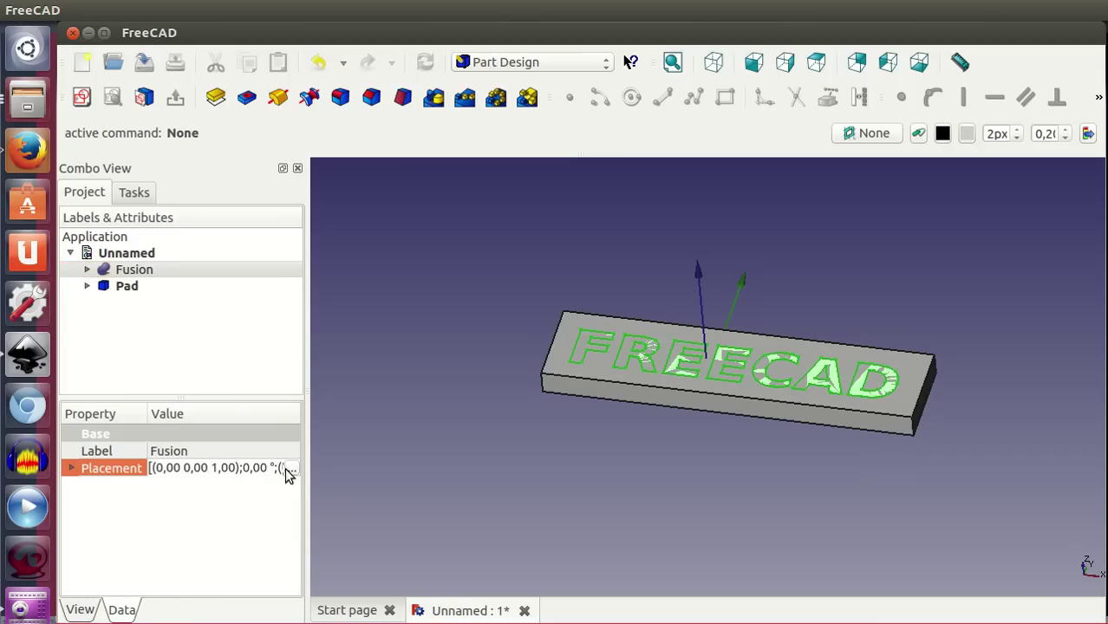
left_click(282, 473)
scroll(172, 337, "up", 1)
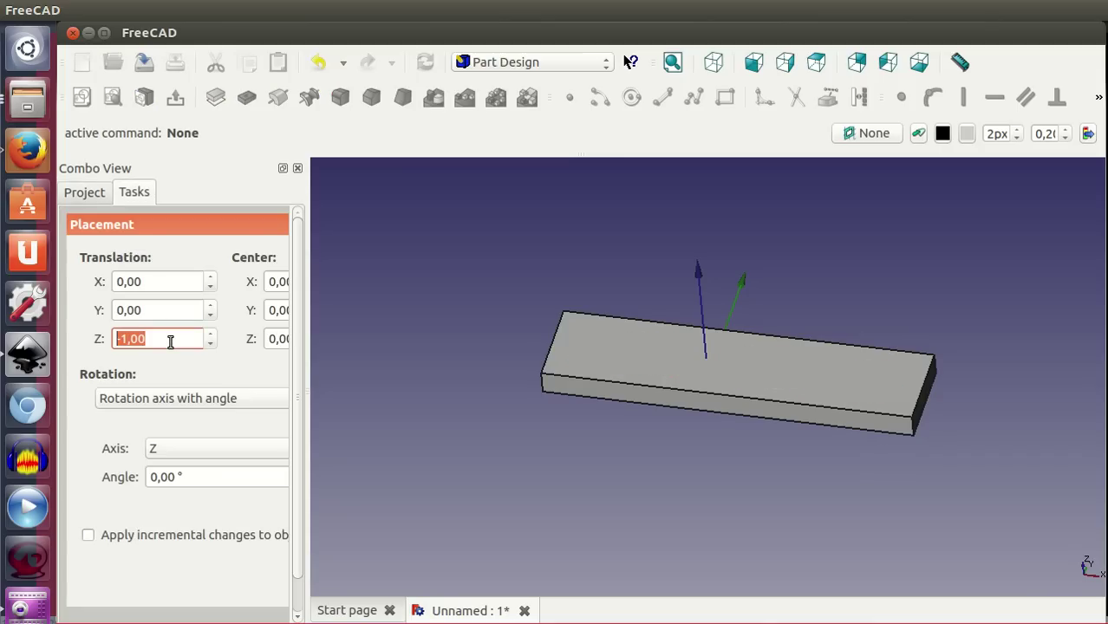
scroll(171, 342, "up", 2)
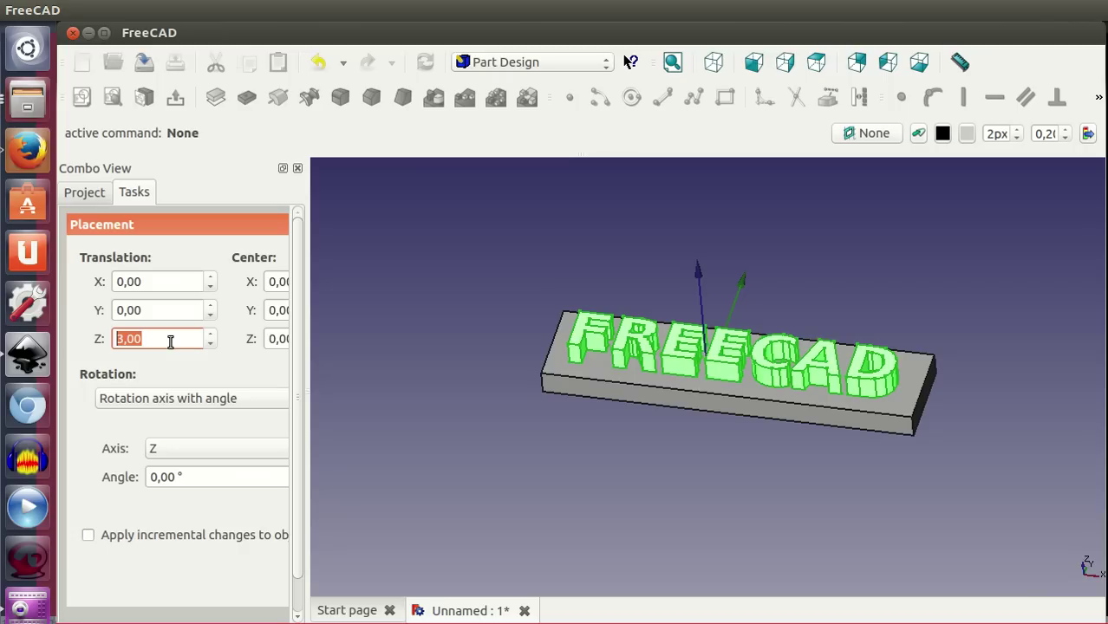
left_click(301, 554)
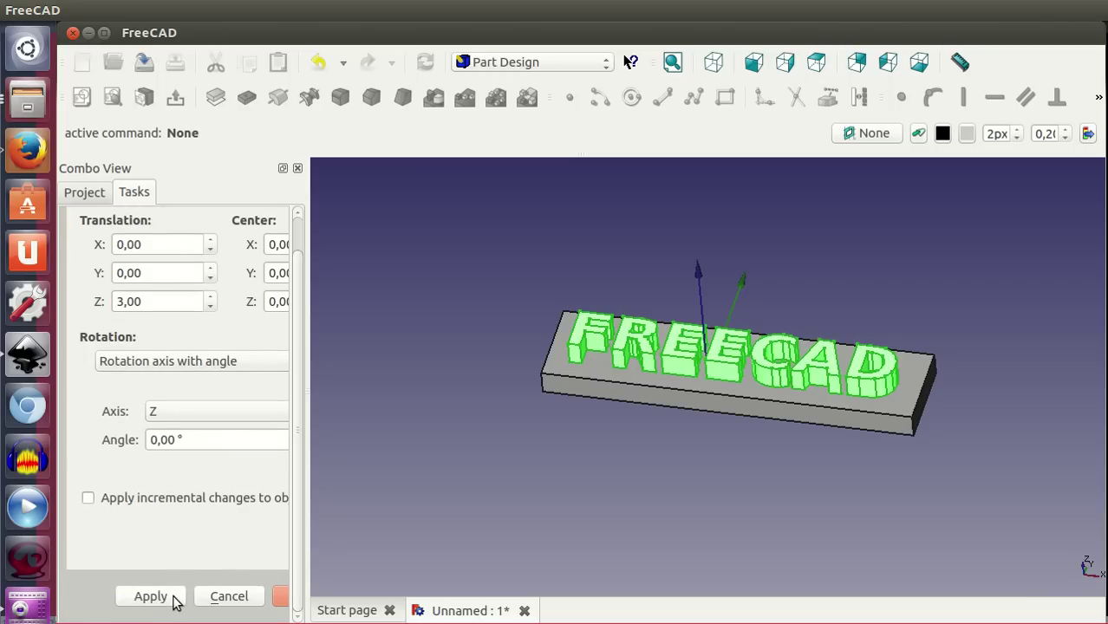
left_click(281, 597)
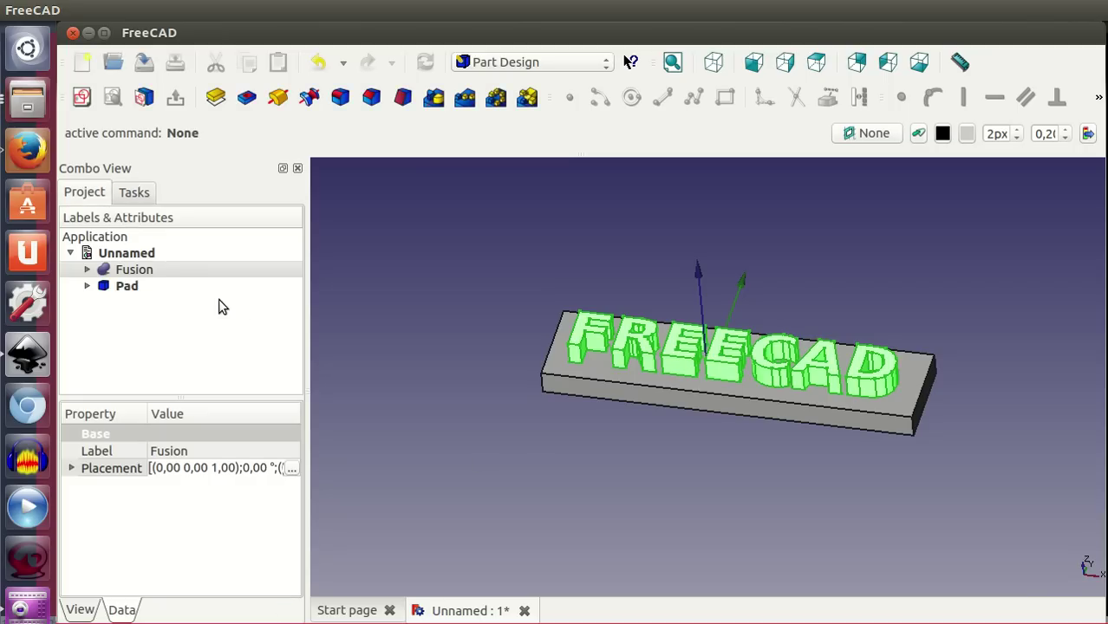
left_click(160, 273)
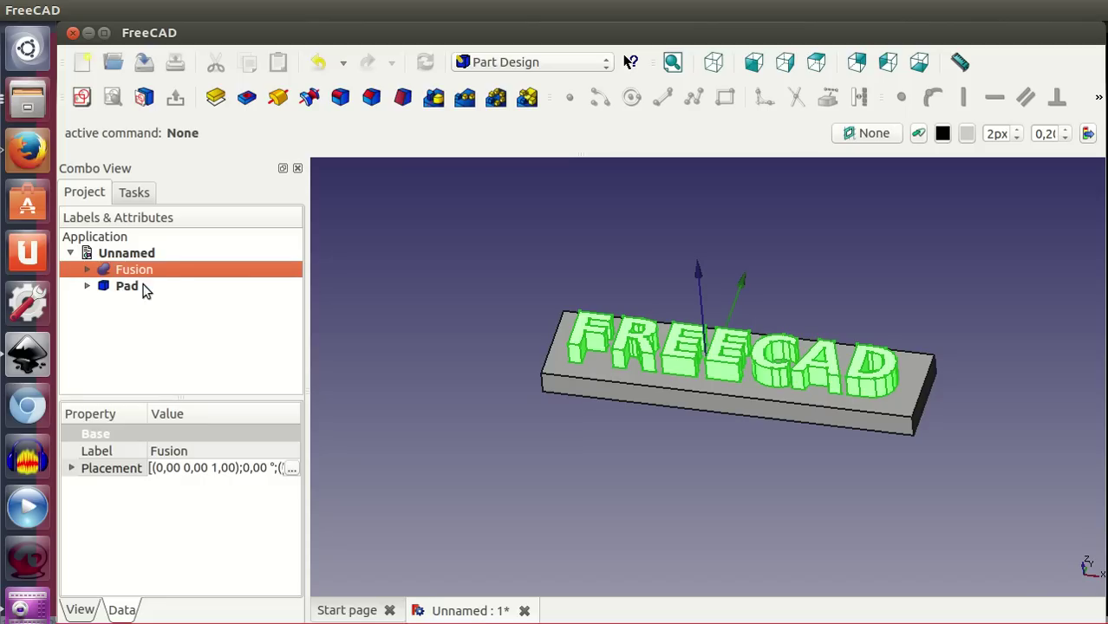
left_click(131, 292, "ctrl")
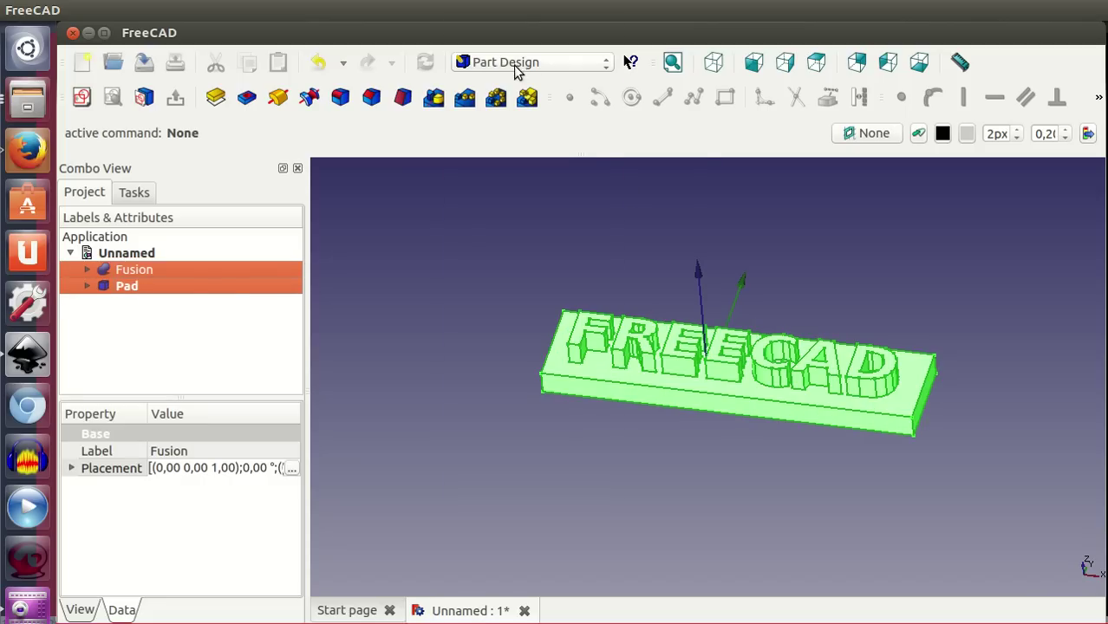
- Union the Fusion letters and Pad plate in the Part workbench into a single Fusion001 solid
left_click(520, 64)
left_click(524, 271)
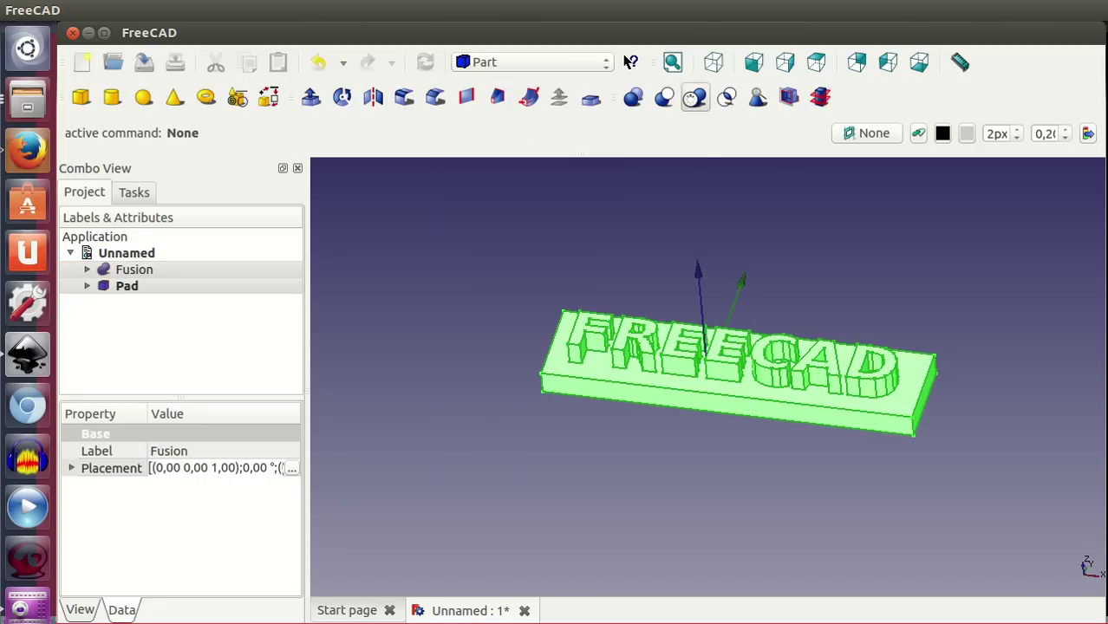
left_click(694, 98)
mouse_move(673, 440)
middle_mouse_down()
mouse_move(697, 486)
mouse_move(766, 504)
mouse_move(740, 452)
mouse_move(759, 418)
mouse_move(737, 467)
mouse_move(751, 457)
middle_mouse_up()
scroll(750, 457, "up", 3)
scroll(751, 457, "down", 2)
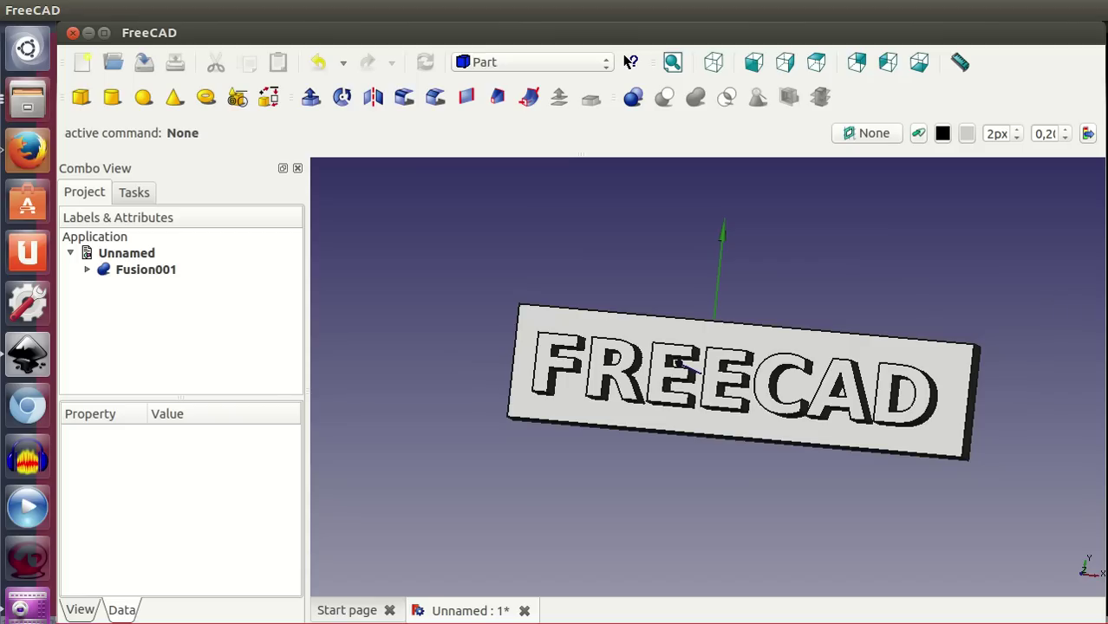
key("alt+Tab")
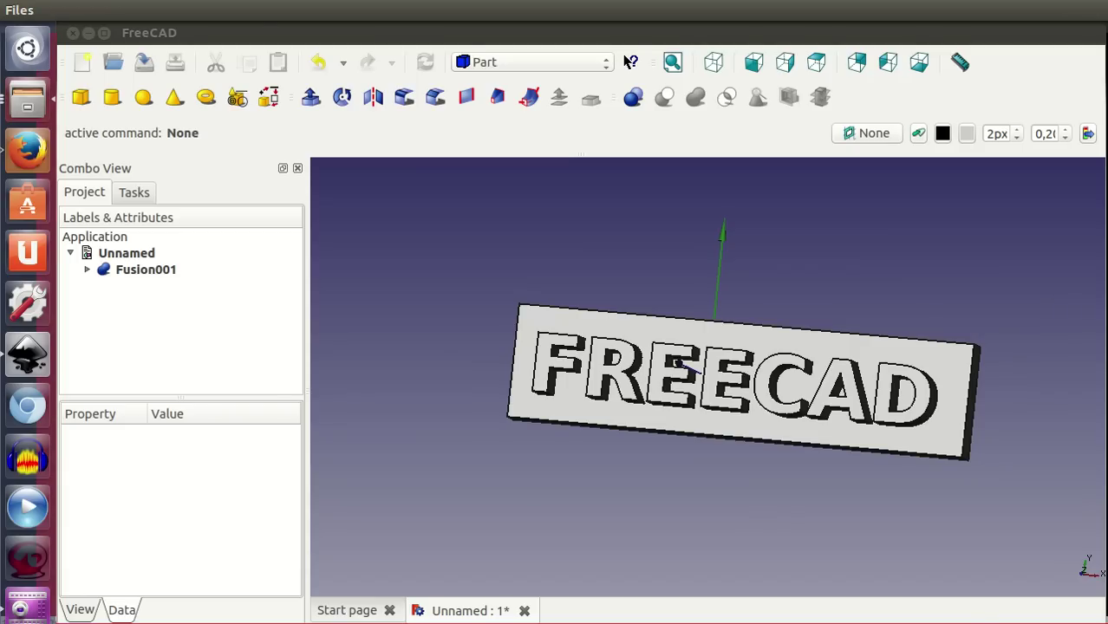
- Show the OBIJUAN keychain image over FreeCAD, then advance past the HOLA plate to T36-ej3-libre.png
left_click_drag(989, 236, 736, 23)
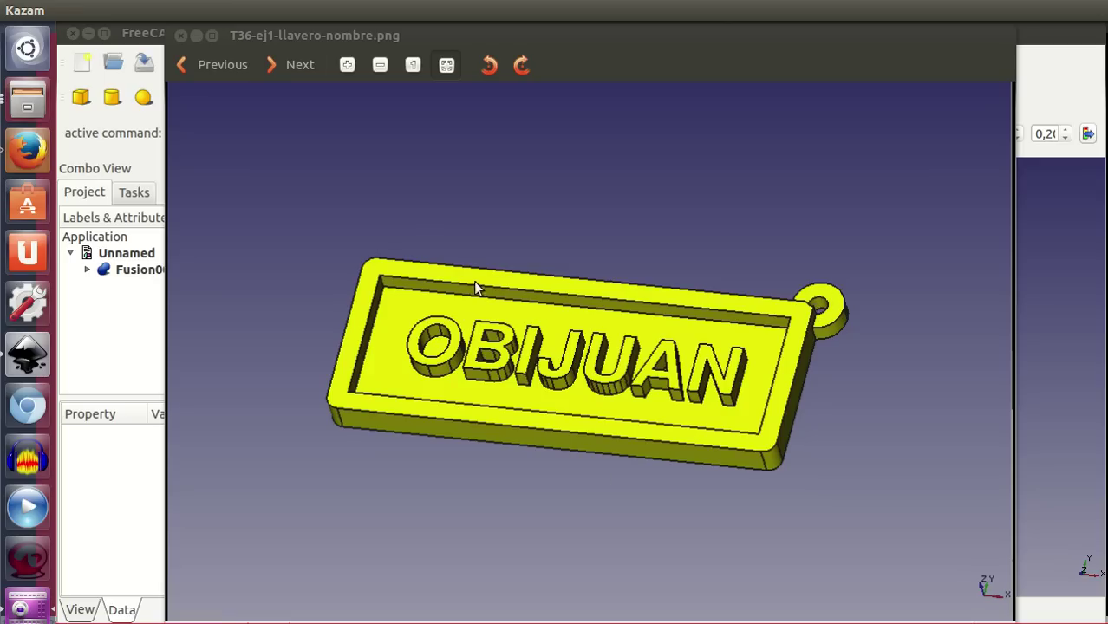
left_click(291, 63)
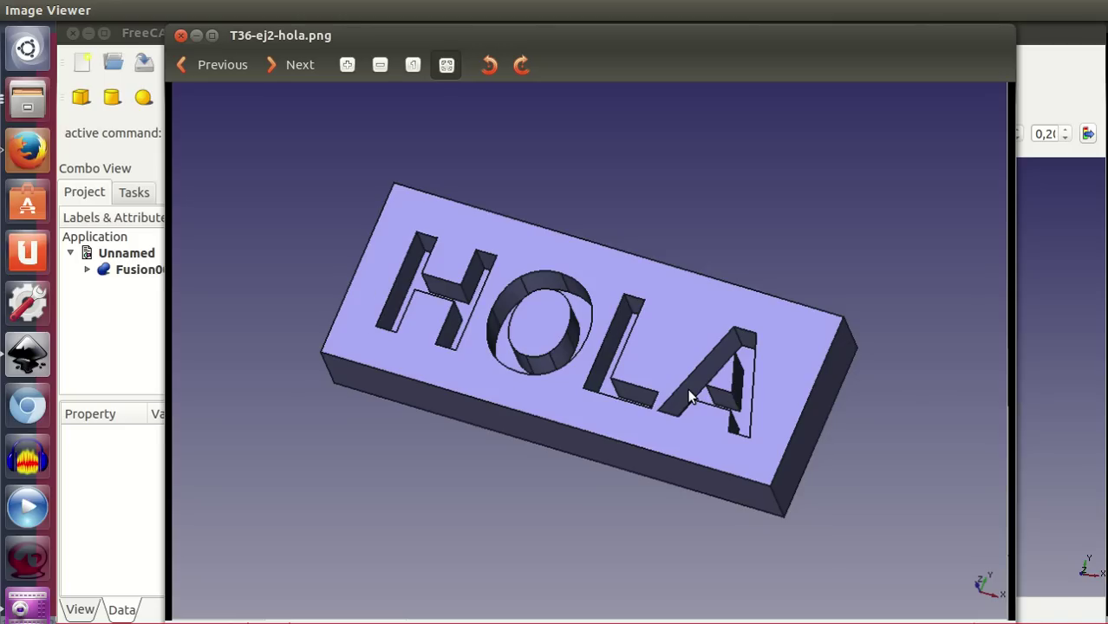
left_click(297, 64)
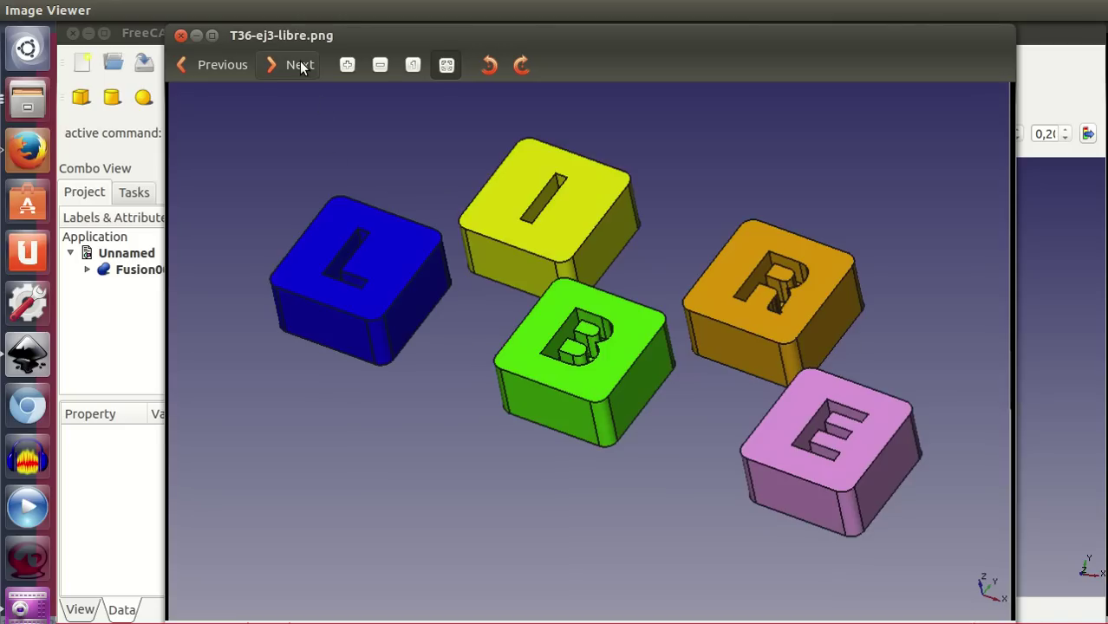